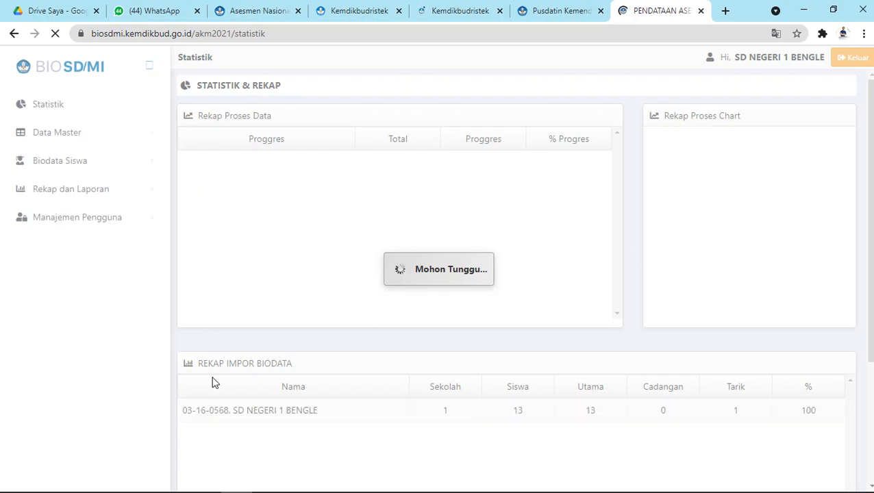
# Step: Open the Peserta Sampling list of the student biodata and review the sampled participants' details
pyautogui.click(79, 161)
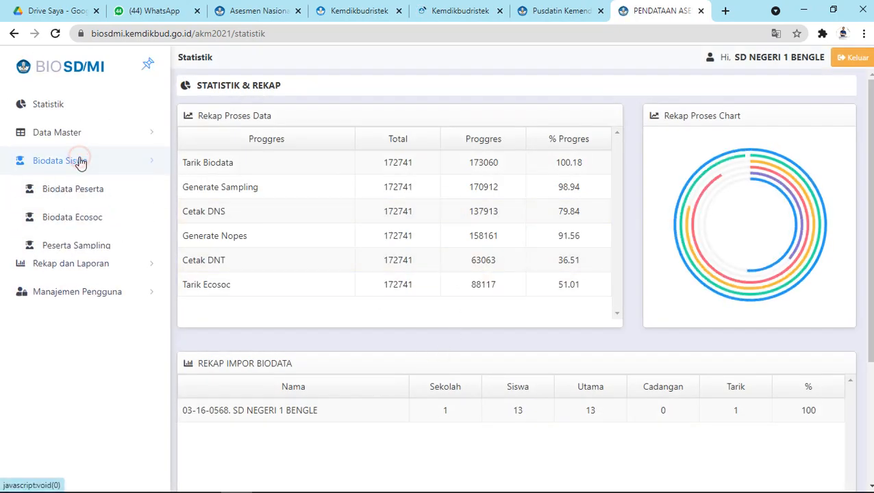
pyautogui.click(95, 251)
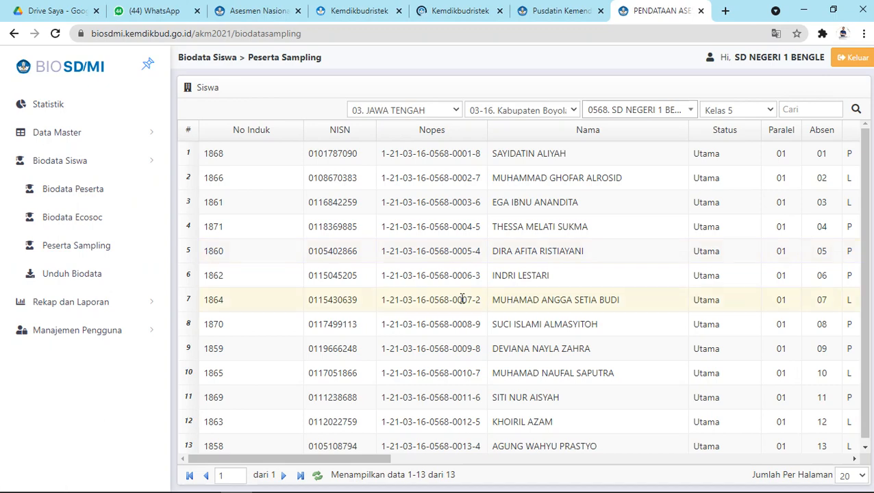
pyautogui.moveTo(363, 464); pyautogui.dragTo(283, 472)
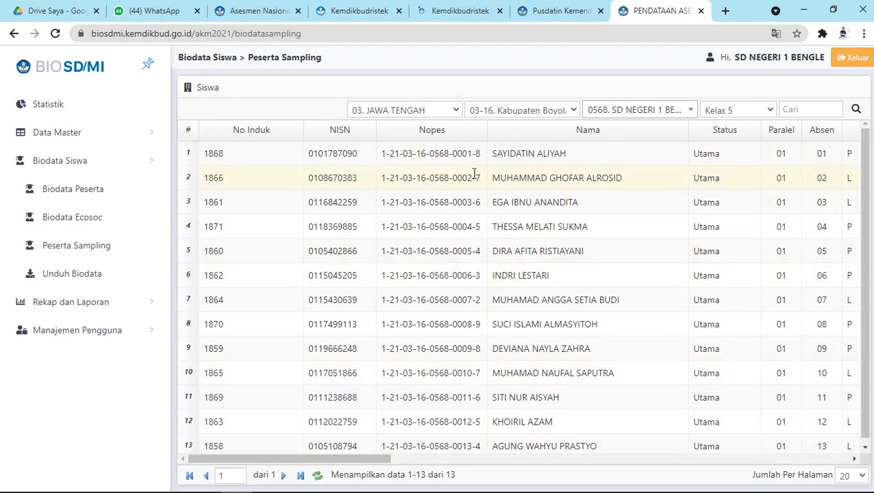
# Step: Switch to the Asesmen Nasional (ANBK) site and read through the announcements, starting with the rescheduling procedure
pyautogui.click(261, 5)
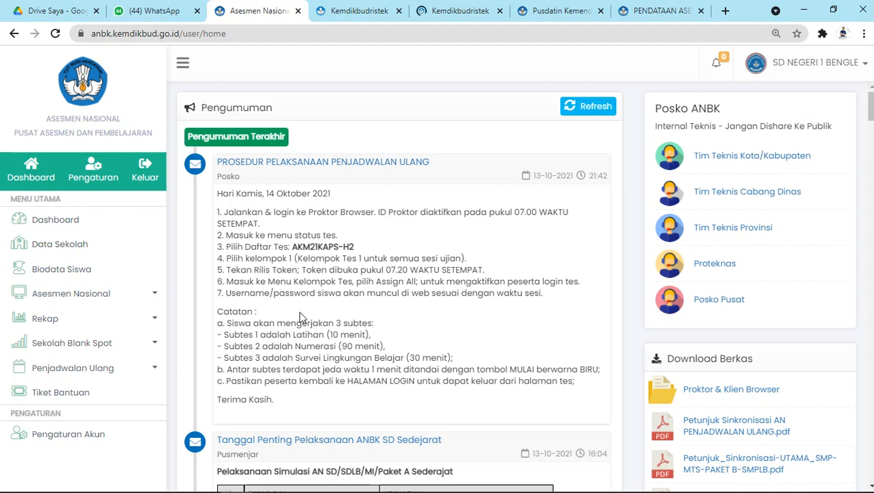
pyautogui.scroll(-6, 299, 317)
pyautogui.scroll(1, 299, 317)
pyautogui.scroll(-3, 299, 317)
pyautogui.scroll(3, 300, 317)
pyautogui.scroll(5, 299, 317)
# Step: View the school's identity data, and open the Biodata Siswa list to check its columns
pyautogui.click(42, 245)
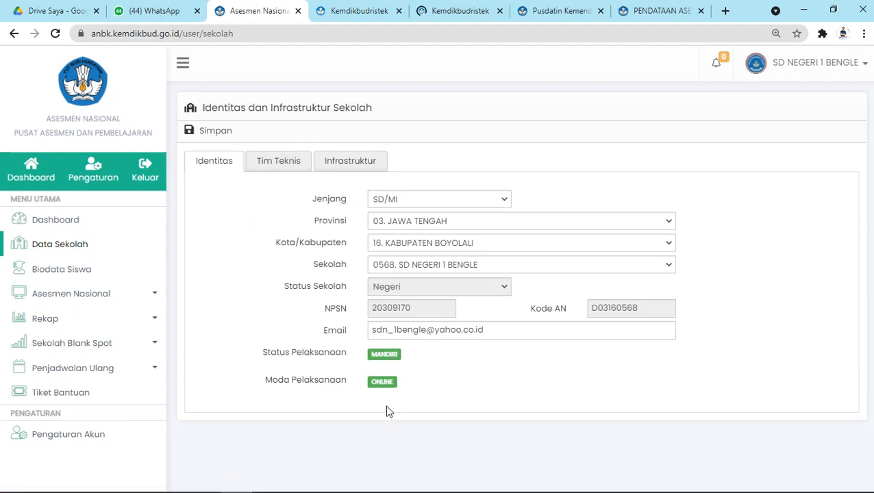
pyautogui.click(81, 273)
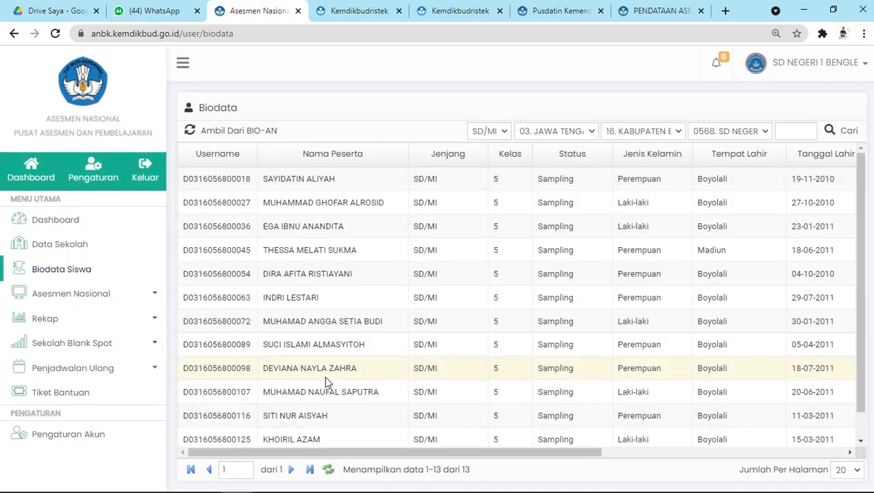
pyautogui.hscroll(5, 326, 382)
pyautogui.hscroll(-5, 326, 382)
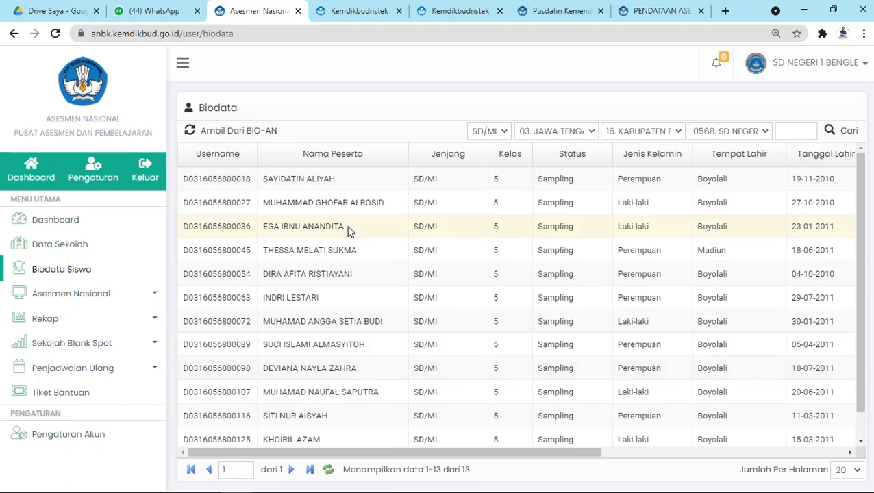
# Step: Start retrieving the student biodata from BIO-AN, and dismiss the request without confirming it
pyautogui.click(245, 132)
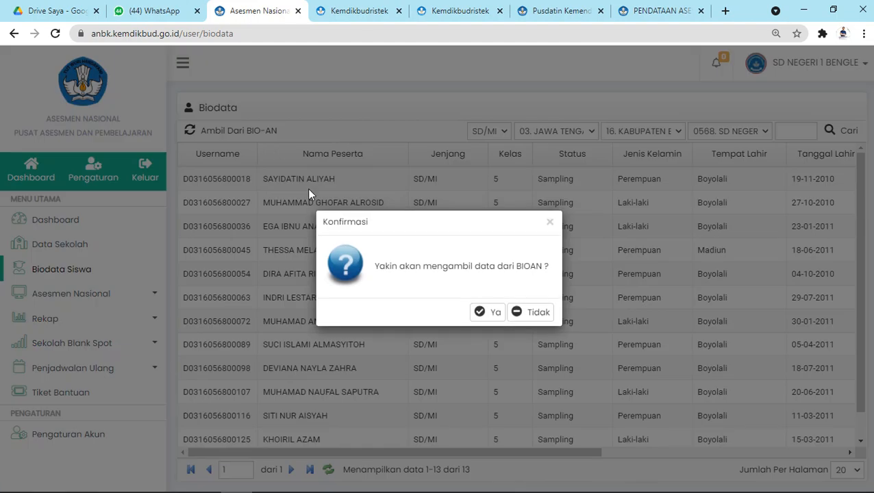
pyautogui.click(549, 223)
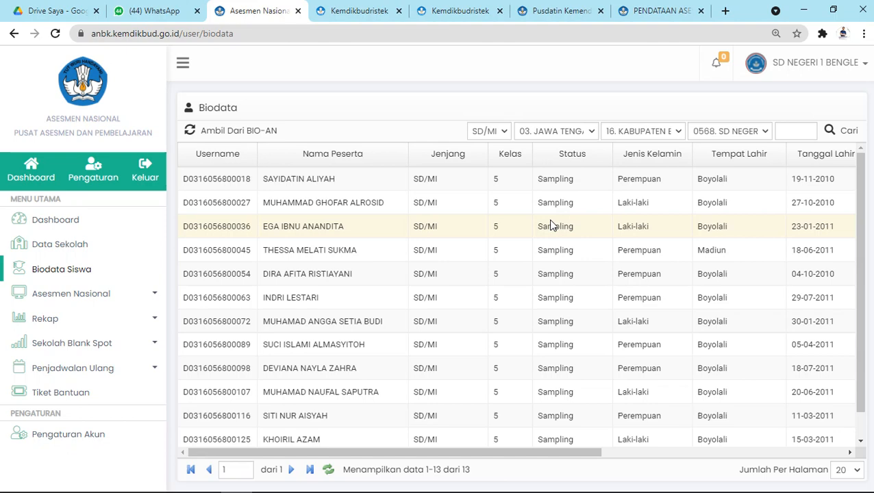
# Step: Examine the student biodata table through its last row, including the birth, parent and NISN columns
pyautogui.scroll(-1, 552, 226)
pyautogui.scroll(1, 552, 225)
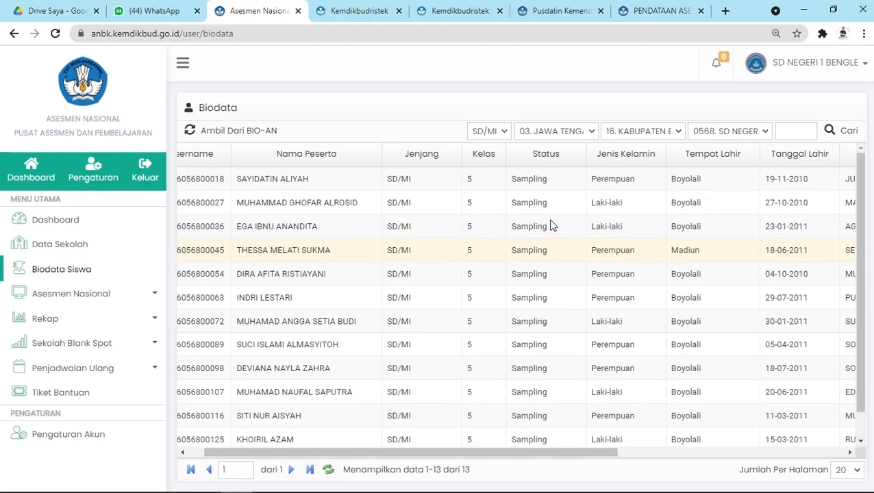
pyautogui.scroll(-1, 552, 220)
pyautogui.hscroll(-1, 552, 221)
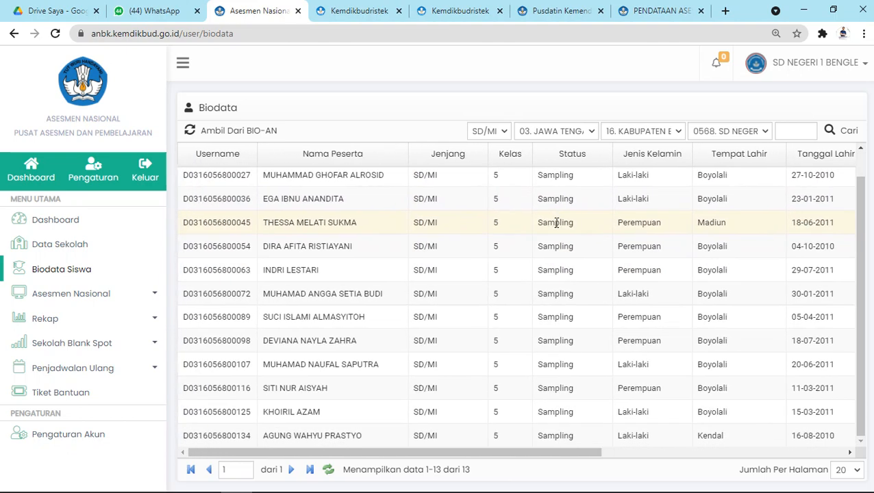
pyautogui.scroll(1, 556, 222)
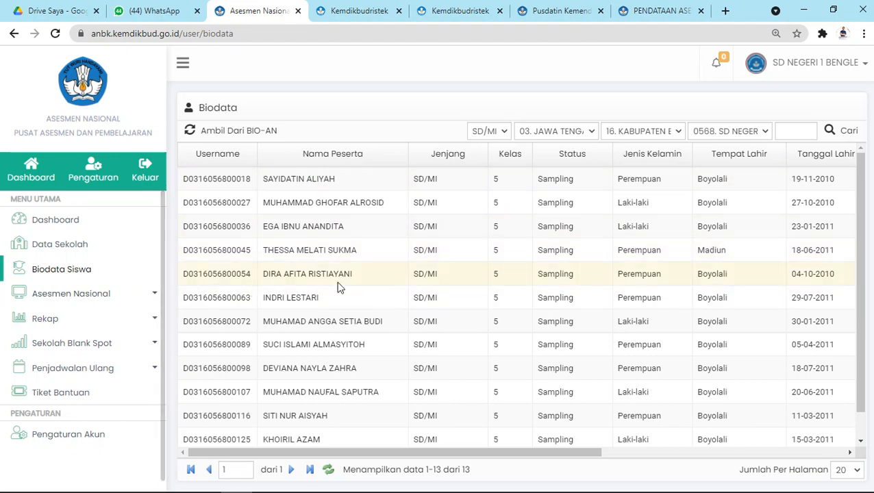
pyautogui.scroll(-1, 341, 297)
pyautogui.scroll(1, 340, 298)
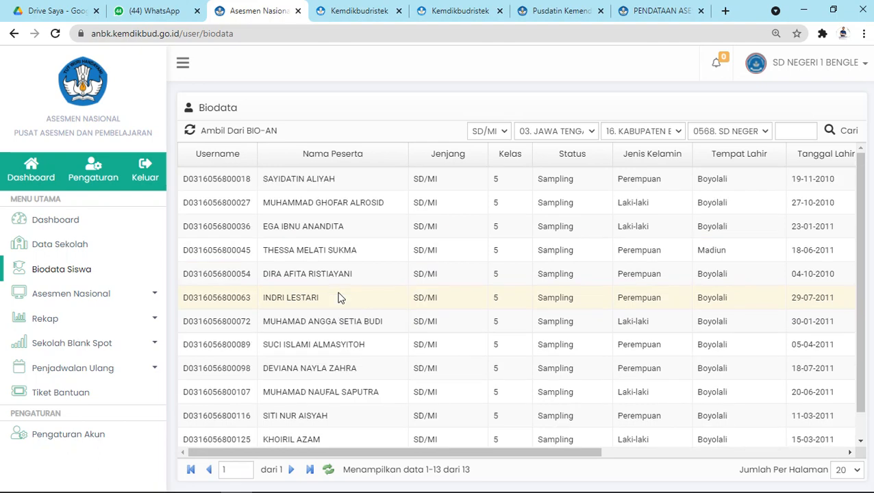
pyautogui.hscroll(5, 341, 297)
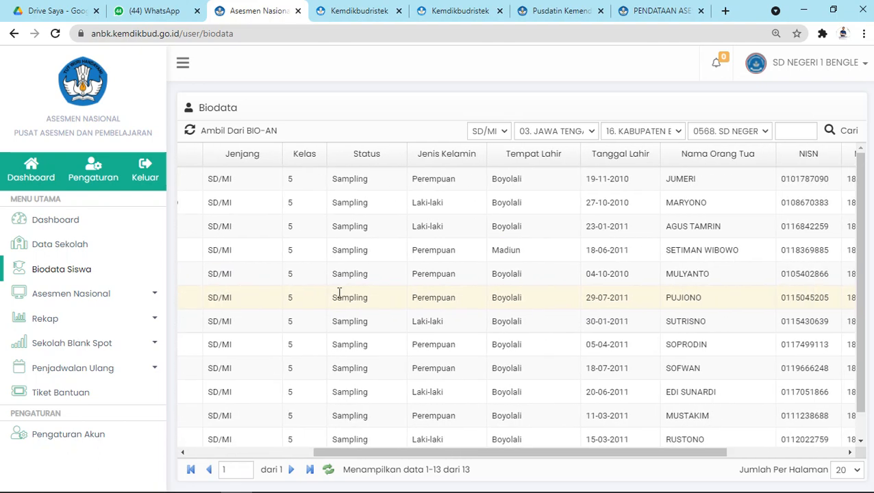
pyautogui.hscroll(-5, 341, 297)
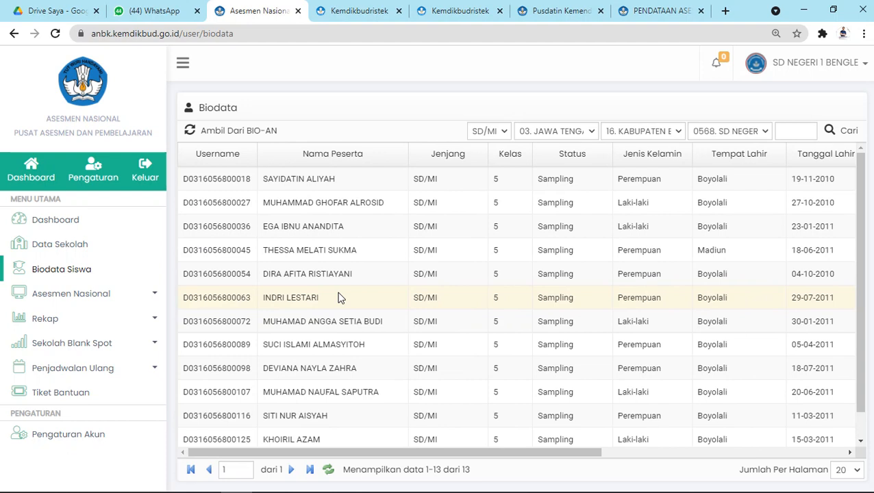
# Step: Open the Komputer Proktor data of the Asesmen Nasional section
pyautogui.click(48, 296)
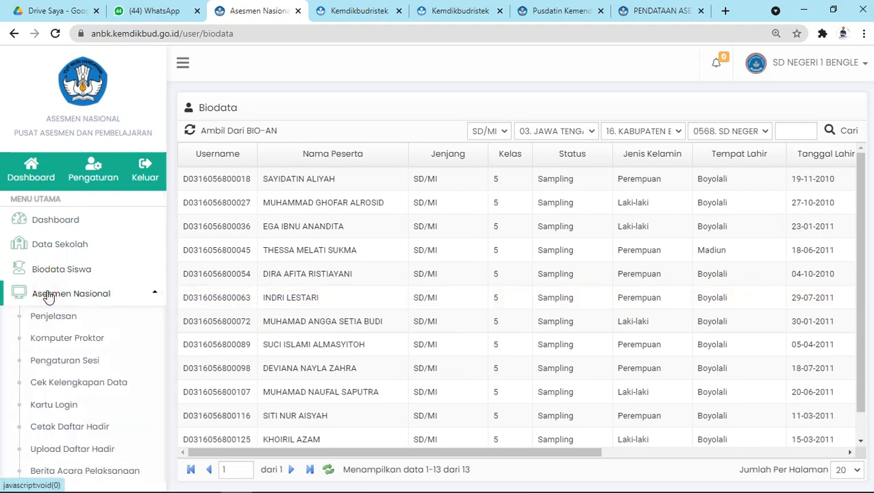
pyautogui.click(57, 340)
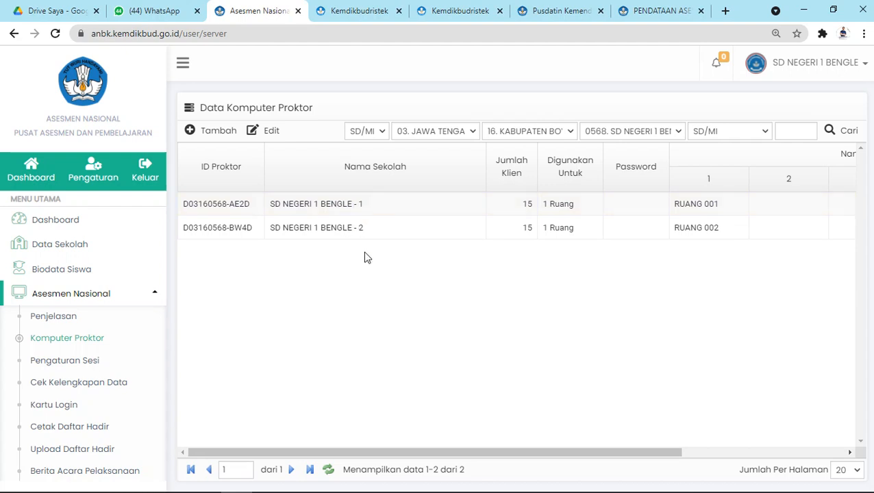
# Step: Start a new proctor computer entry used for 1 Ruang with the room name "Ruang 1", and close it without saving
pyautogui.click(220, 134)
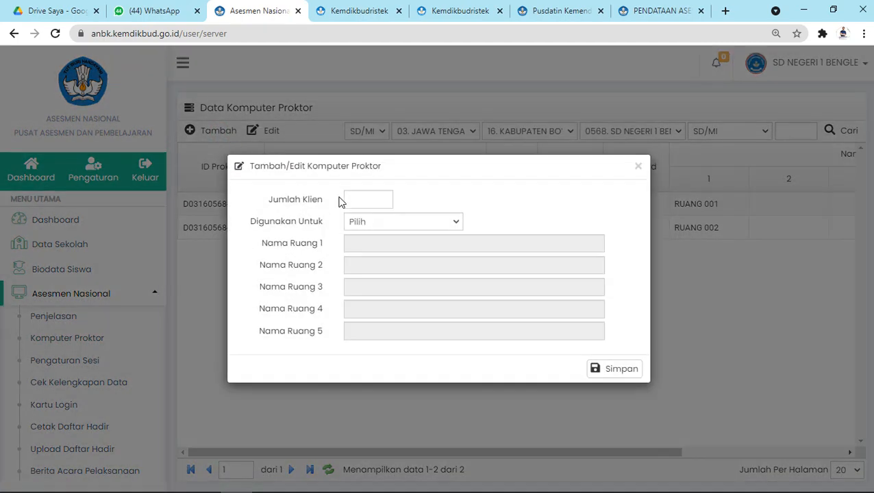
pyautogui.click(359, 202)
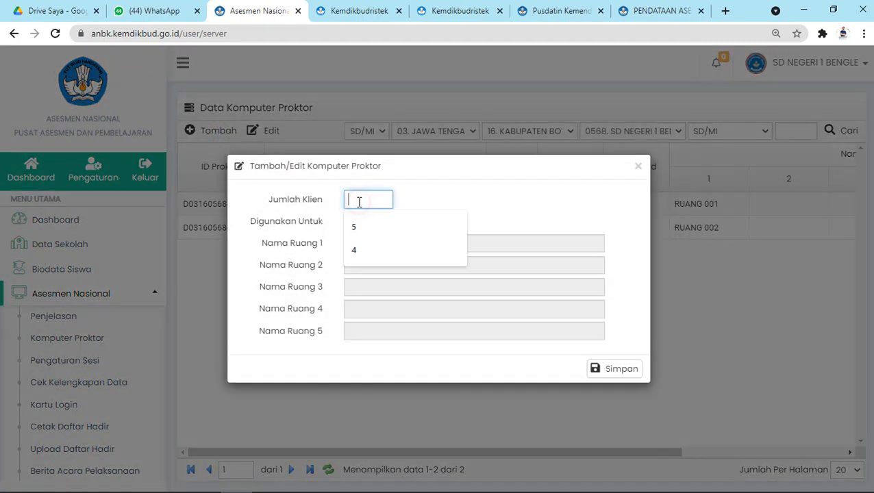
pyautogui.click(419, 205)
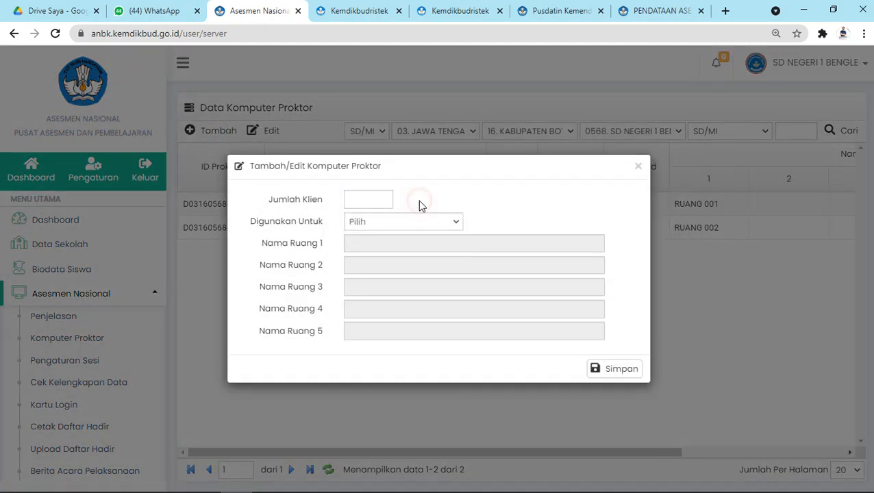
pyautogui.click(457, 226)
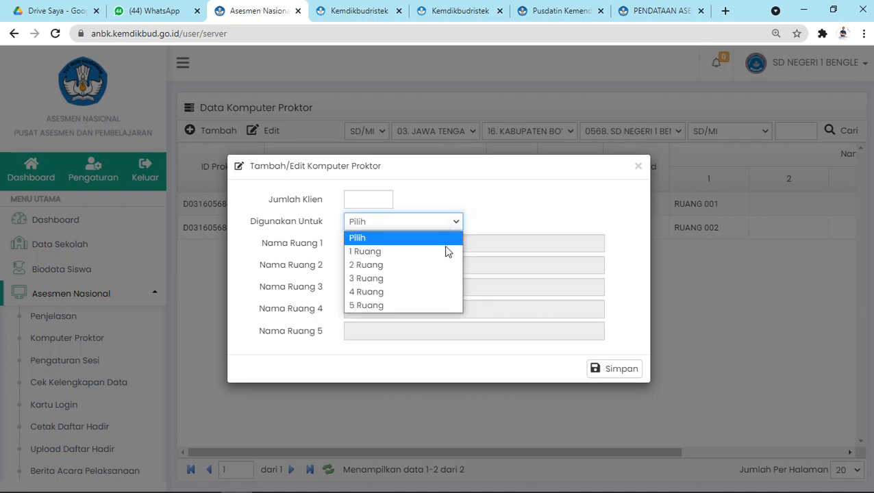
pyautogui.click(446, 250)
pyautogui.click(418, 243)
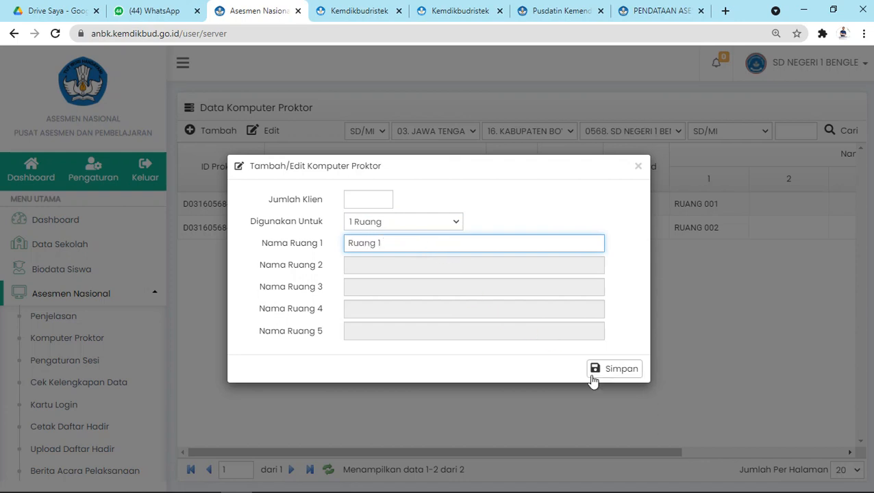
pyautogui.click(637, 165)
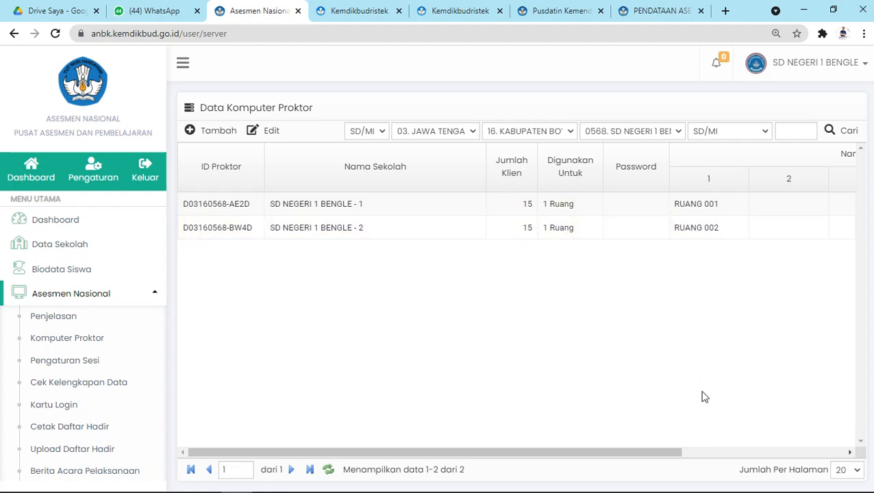
# Step: Open Pengaturan Sesi and examine the participants' proctor room, Gelombang and daily session assignments
pyautogui.moveTo(672, 455); pyautogui.dragTo(643, 437)
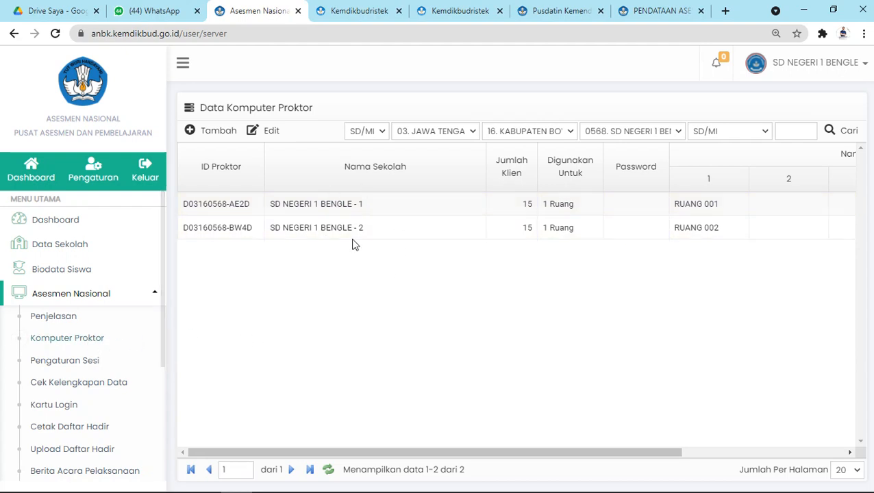
pyautogui.click(68, 361)
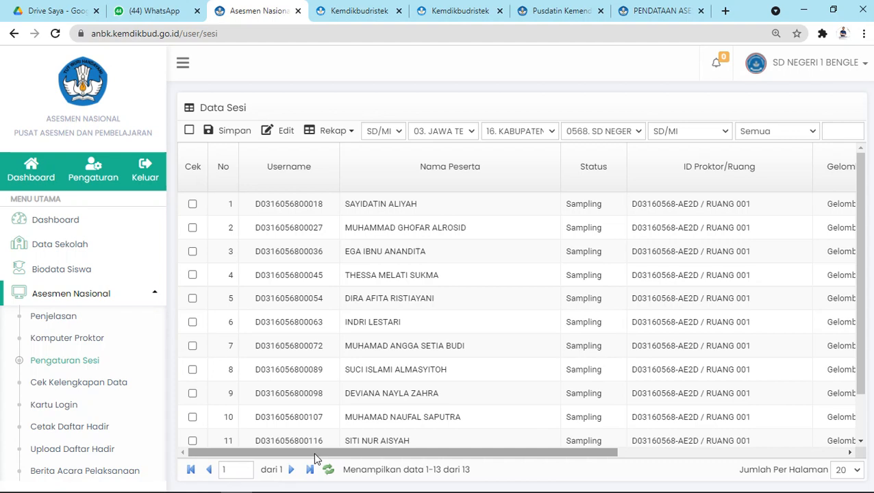
pyautogui.moveTo(316, 457); pyautogui.dragTo(277, 455)
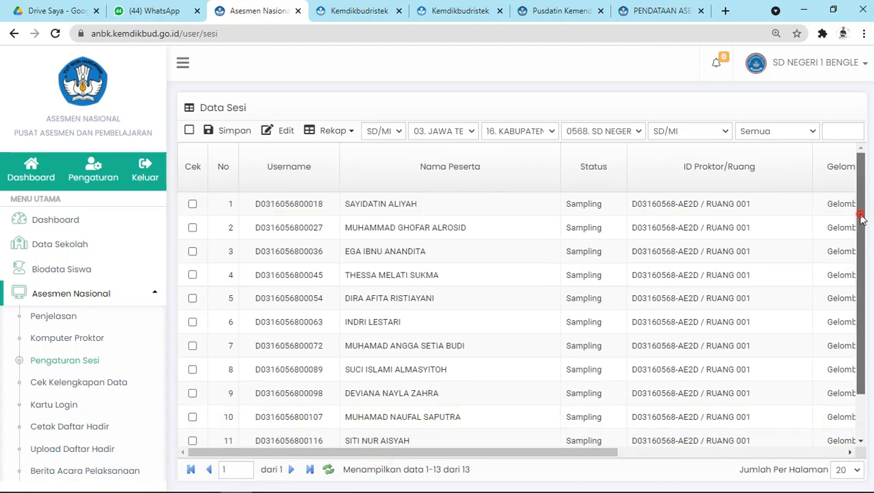
pyautogui.moveTo(865, 218); pyautogui.dragTo(865, 297)
pyautogui.scroll(2, 866, 294)
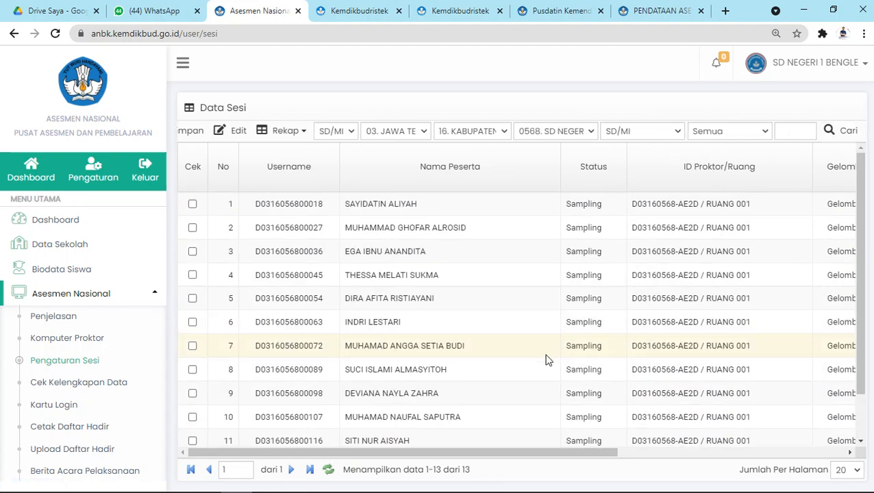
pyautogui.moveTo(565, 459); pyautogui.dragTo(750, 458)
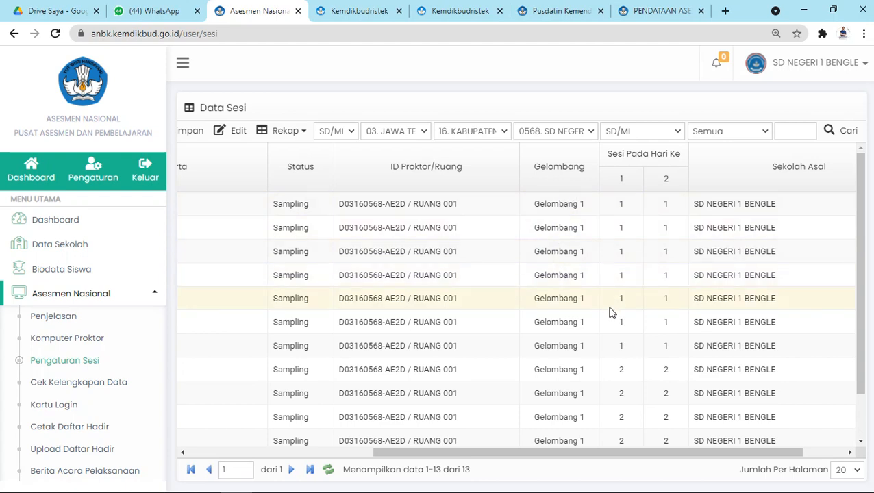
pyautogui.click(863, 245)
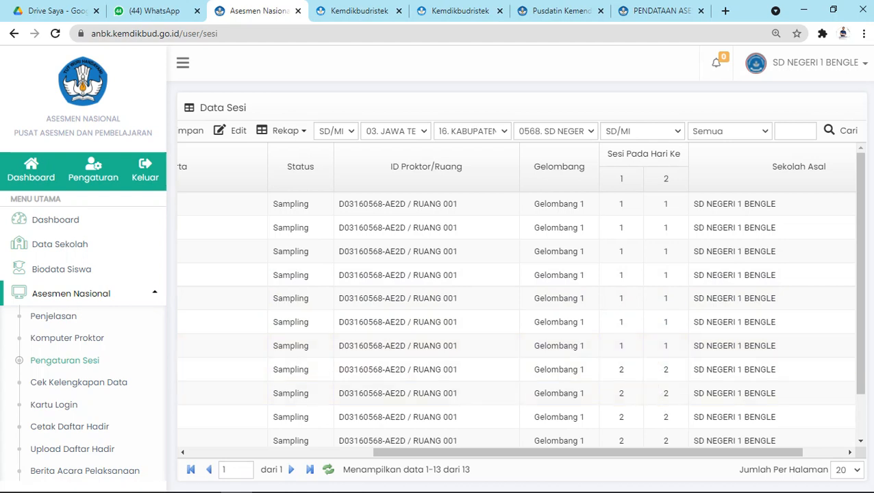
pyautogui.moveTo(859, 285); pyautogui.dragTo(870, 253)
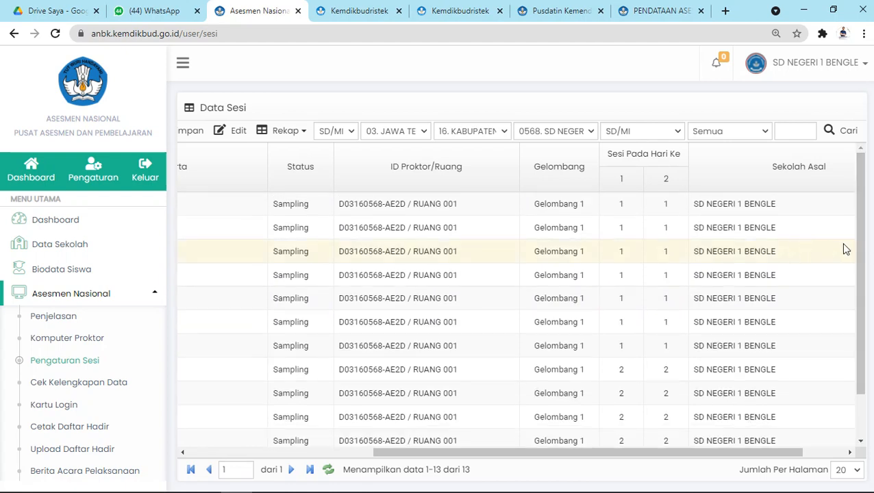
# Step: Set the third participant's session to 2 for both day 1 and day 2
pyautogui.click(591, 254)
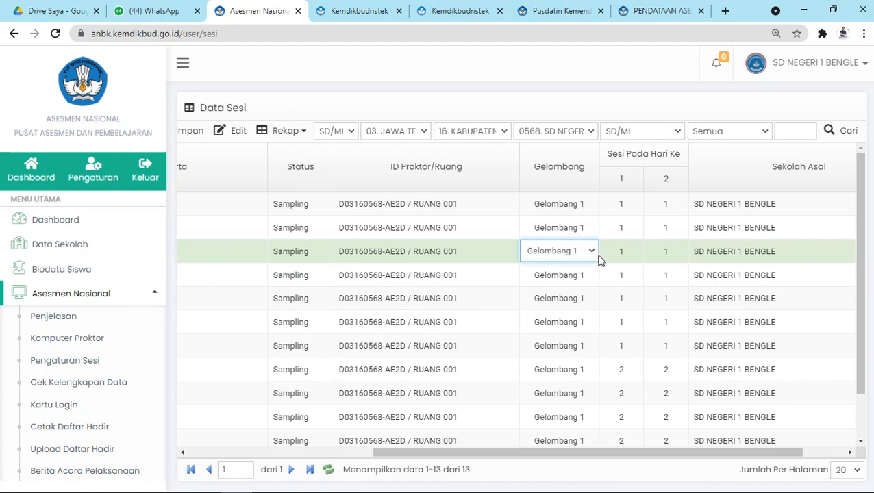
pyautogui.click(633, 256)
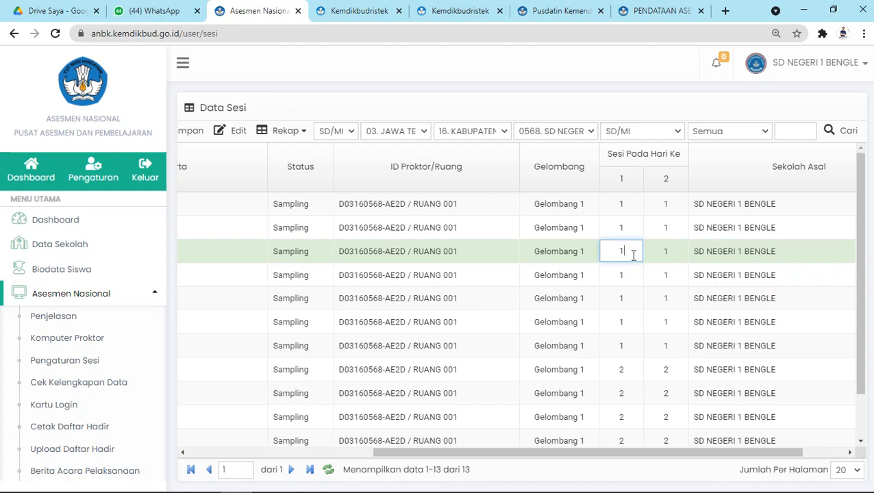
pyautogui.write('2')
pyautogui.click(662, 258)
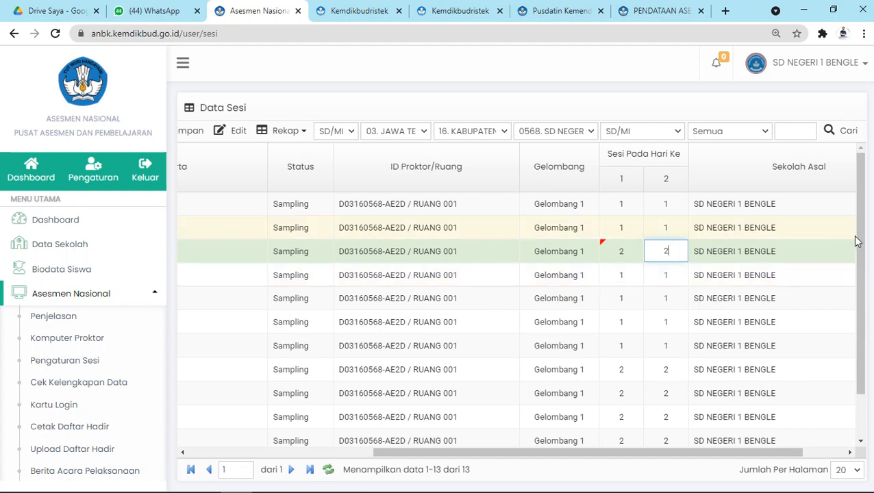
pyautogui.moveTo(861, 243)
pyautogui.mouseDown()
pyautogui.moveTo(864, 308)
pyautogui.moveTo(861, 240)
pyautogui.mouseUp()
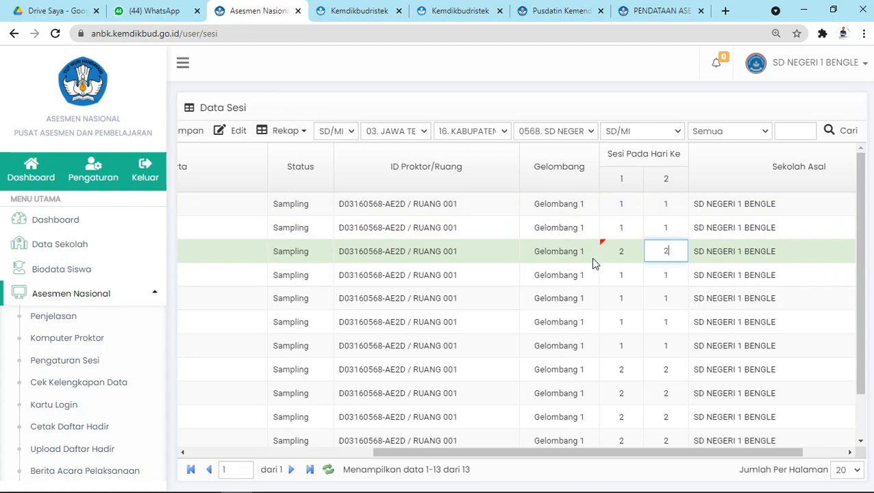
# Step: Assign the fifth, sixth and seventh participants in the session list to Gelombang 2
pyautogui.click(594, 296)
pyautogui.click(594, 298)
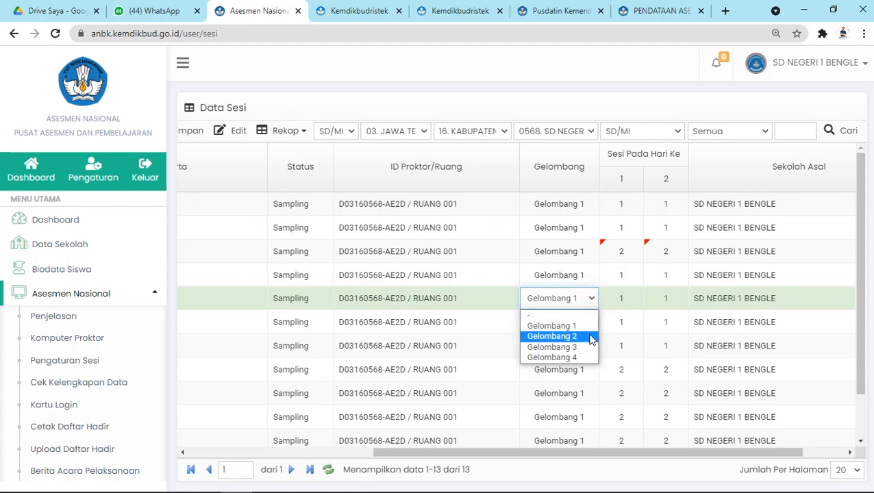
pyautogui.click(591, 337)
pyautogui.click(592, 323)
pyautogui.click(594, 326)
pyautogui.click(587, 358)
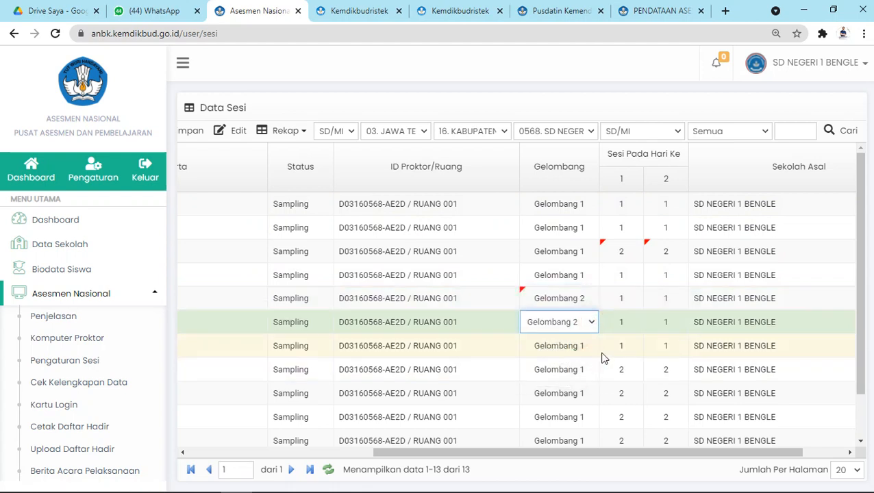
pyautogui.click(592, 345)
pyautogui.click(591, 345)
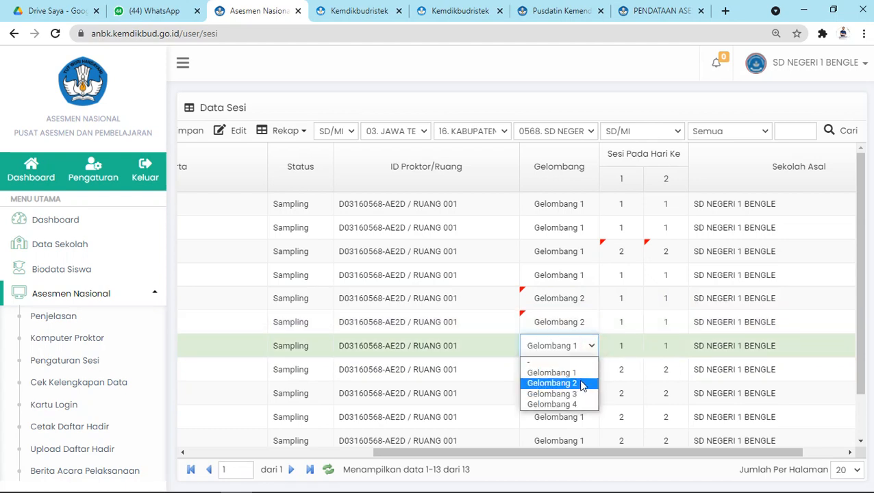
pyautogui.click(581, 383)
# Step: Assign the eighth, ninth and tenth participants in the session list to Gelombang 3
pyautogui.click(594, 378)
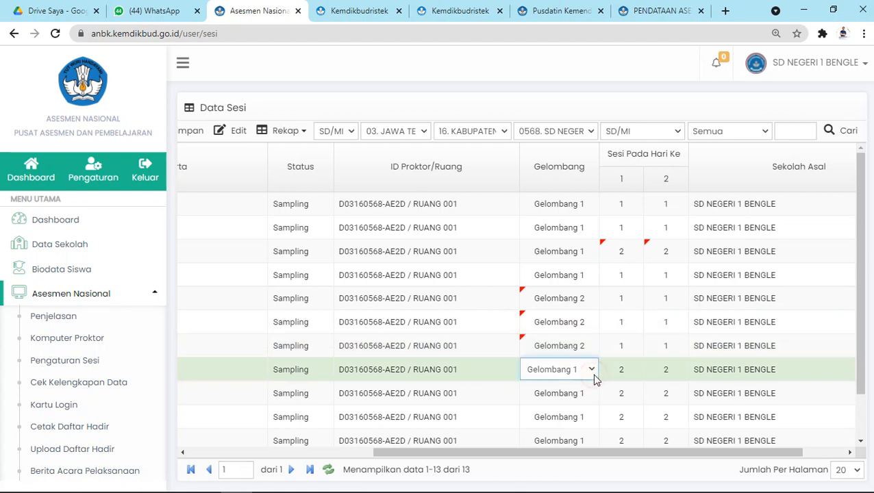
pyautogui.click(593, 378)
pyautogui.click(581, 418)
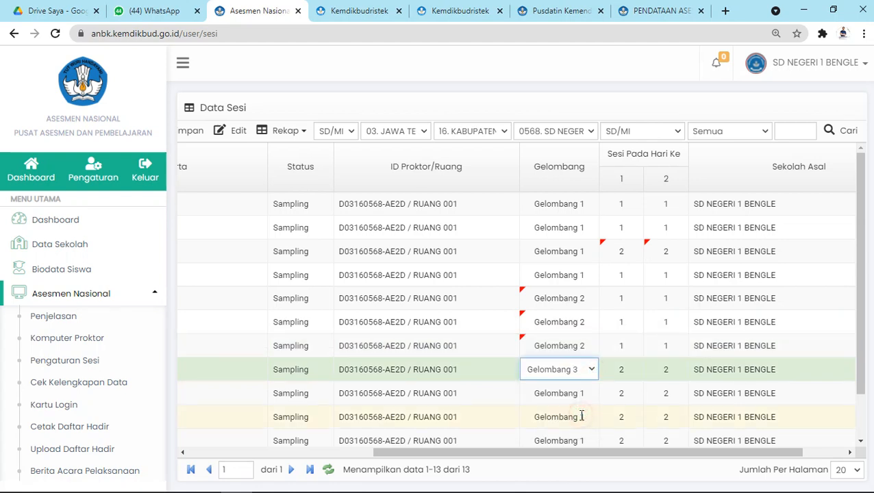
pyautogui.click(593, 393)
pyautogui.click(593, 393)
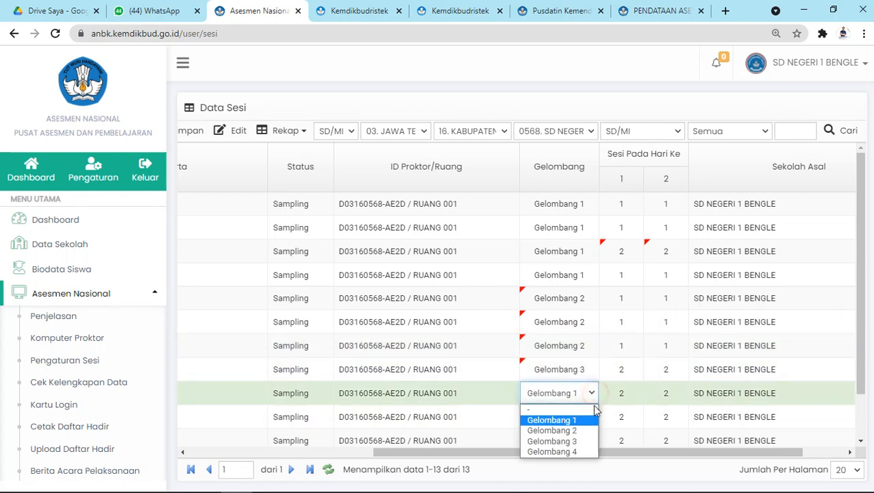
pyautogui.click(585, 440)
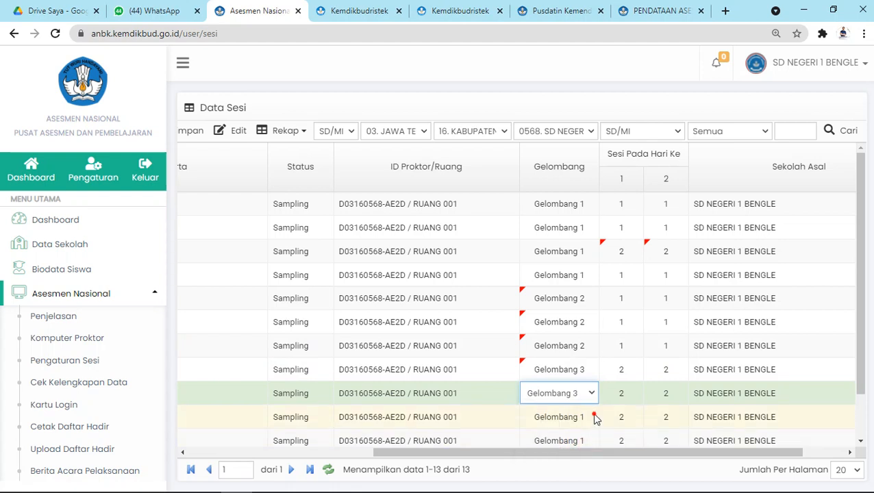
pyautogui.click(593, 416)
pyautogui.click(593, 417)
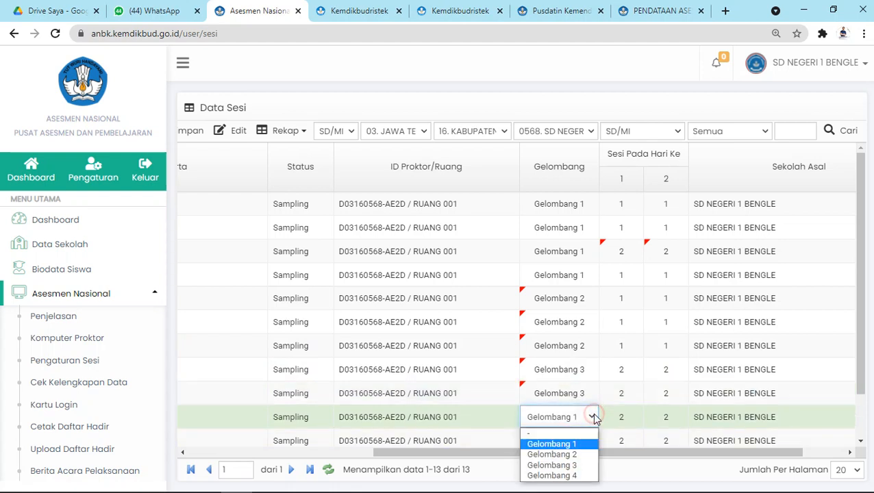
pyautogui.click(576, 465)
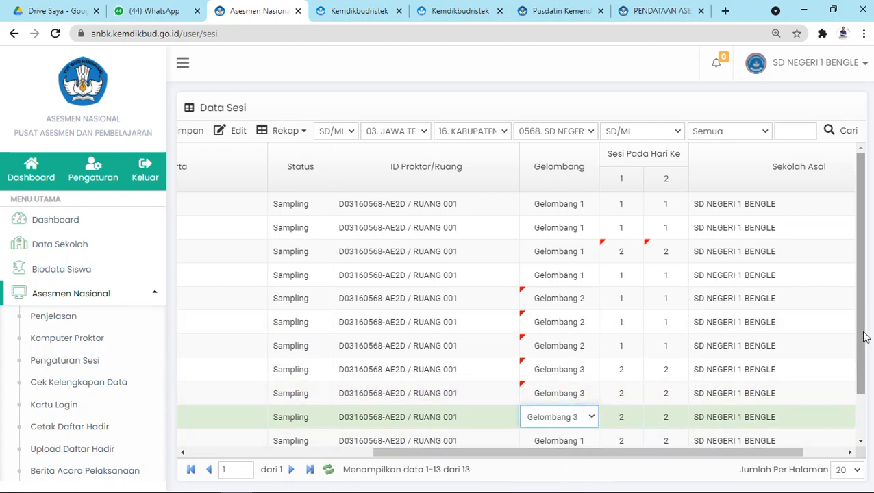
# Step: Assign the last three participants in the session list to Gelombang 4
pyautogui.scroll(-2, 864, 338)
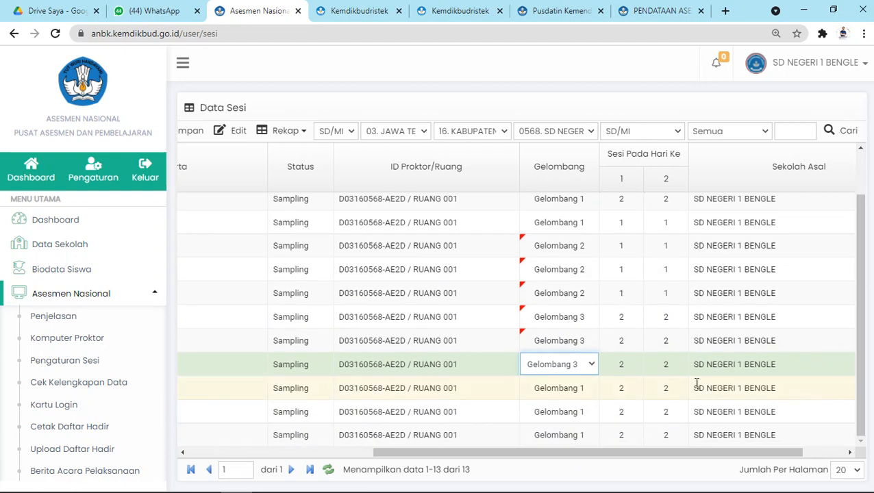
pyautogui.click(590, 388)
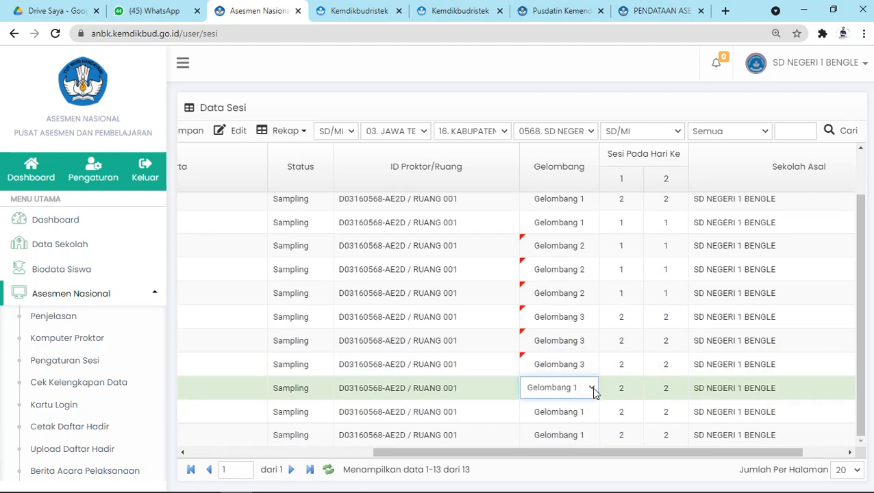
pyautogui.click(590, 387)
pyautogui.click(576, 451)
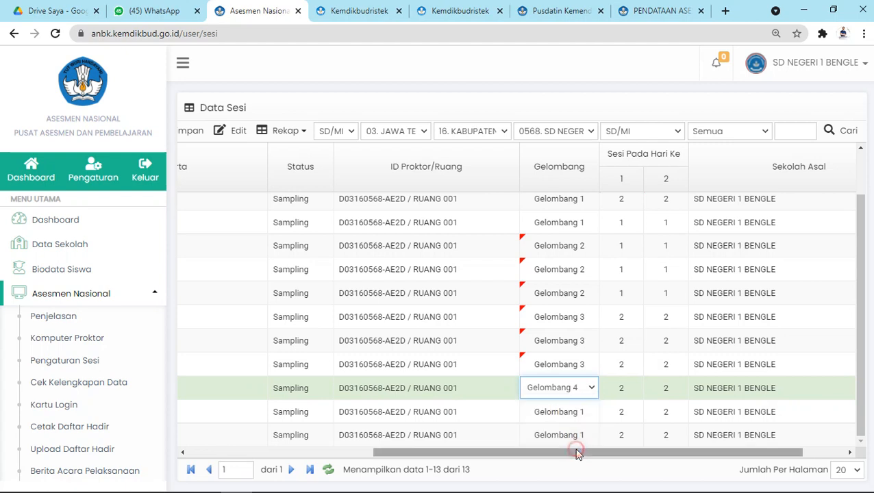
pyautogui.click(594, 413)
pyautogui.click(592, 412)
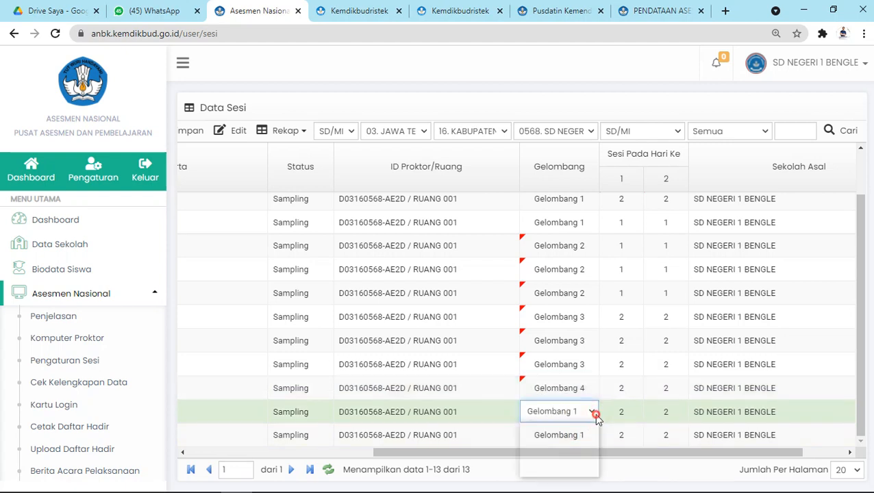
pyautogui.click(585, 472)
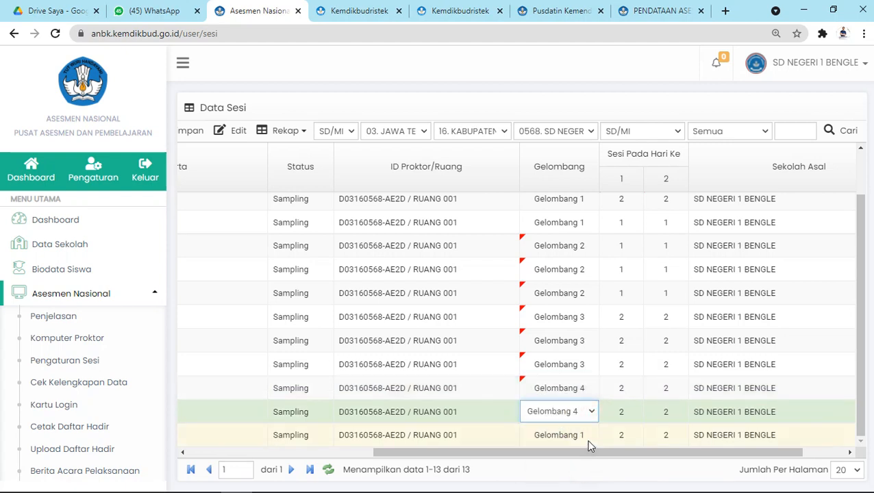
pyautogui.click(591, 436)
pyautogui.click(592, 438)
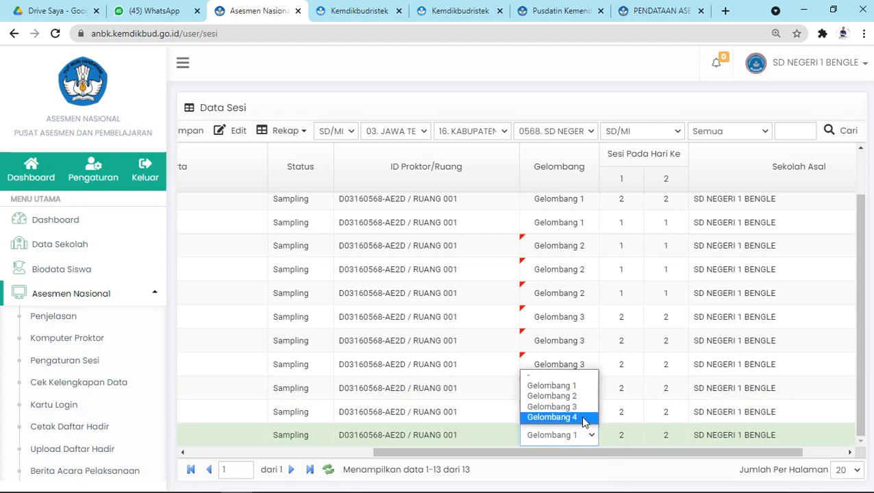
pyautogui.click(583, 418)
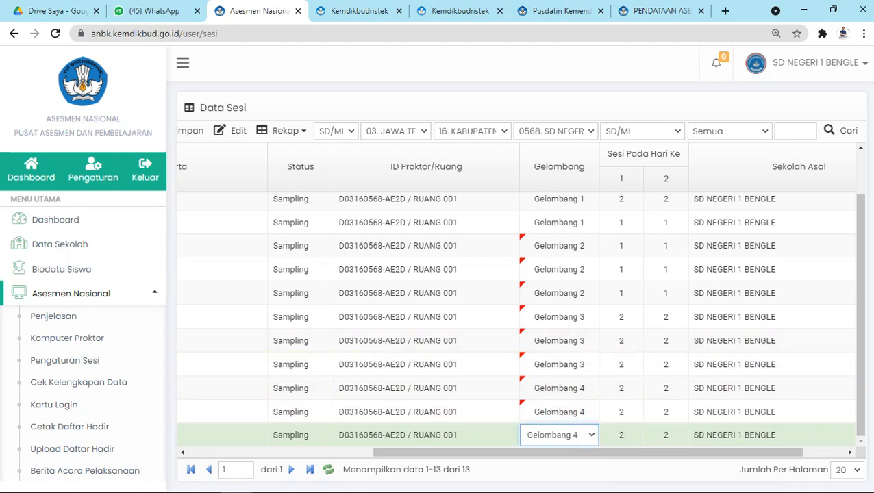
# Step: Set the sessions of the fourth participant and the last Gelombang 2 participant to 2 for both day 1 and day 2
pyautogui.moveTo(862, 336); pyautogui.dragTo(857, 235)
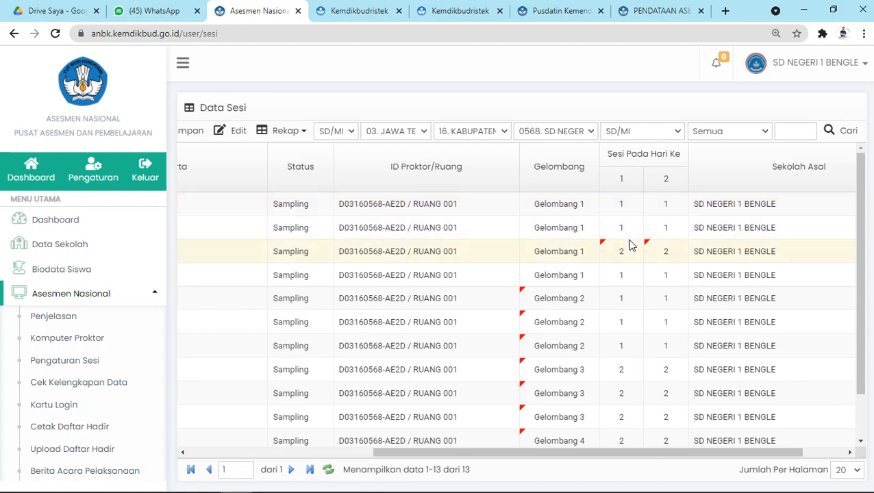
pyautogui.click(621, 274)
pyautogui.press('BackSpace')
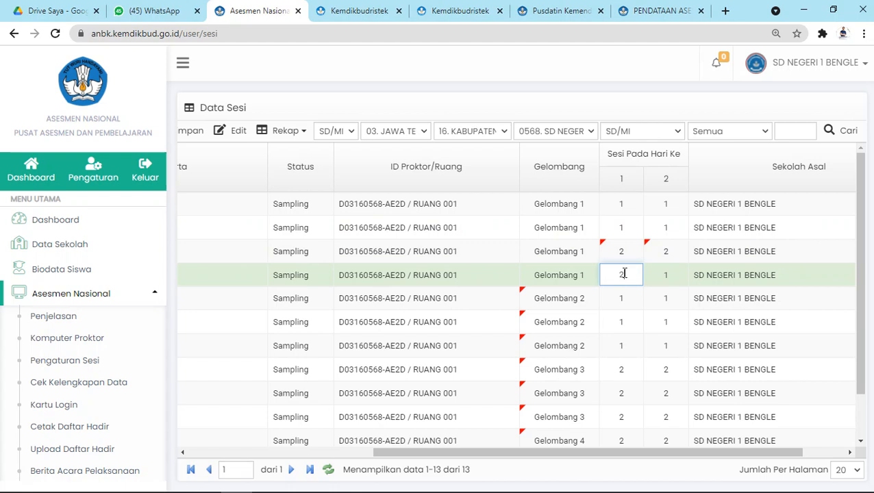
pyautogui.click(670, 277)
pyautogui.press('BackSpace')
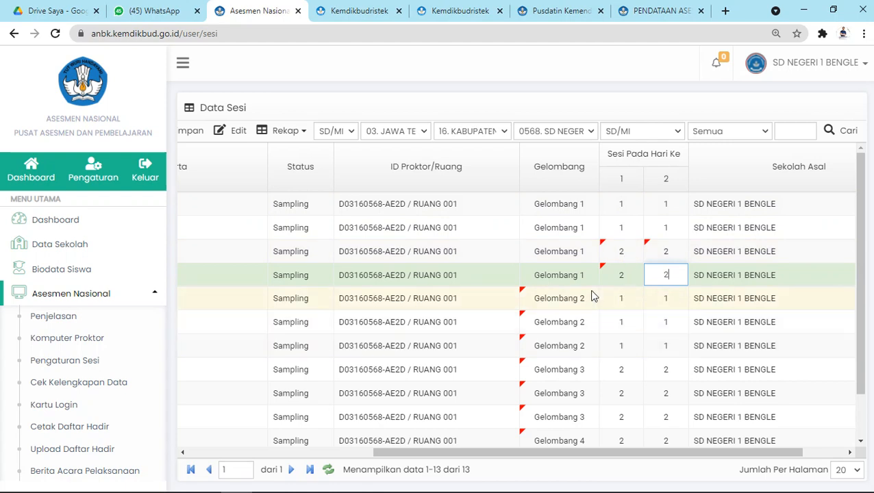
pyautogui.click(630, 346)
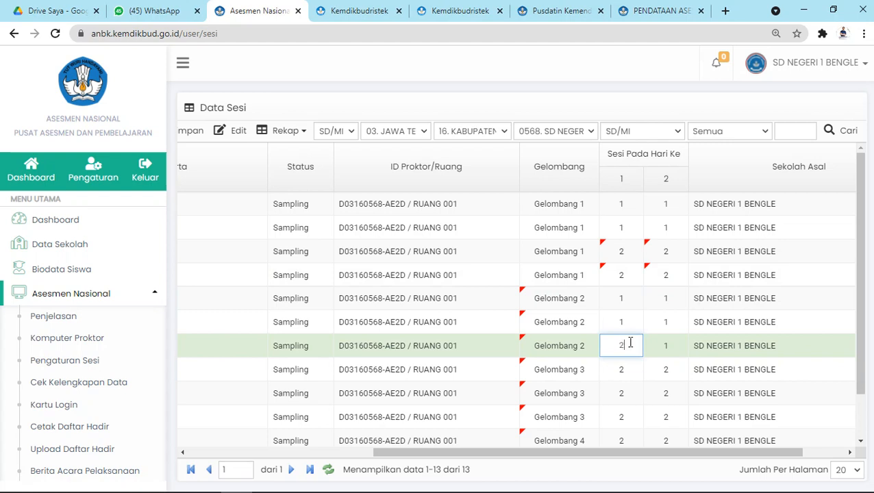
pyautogui.click(672, 350)
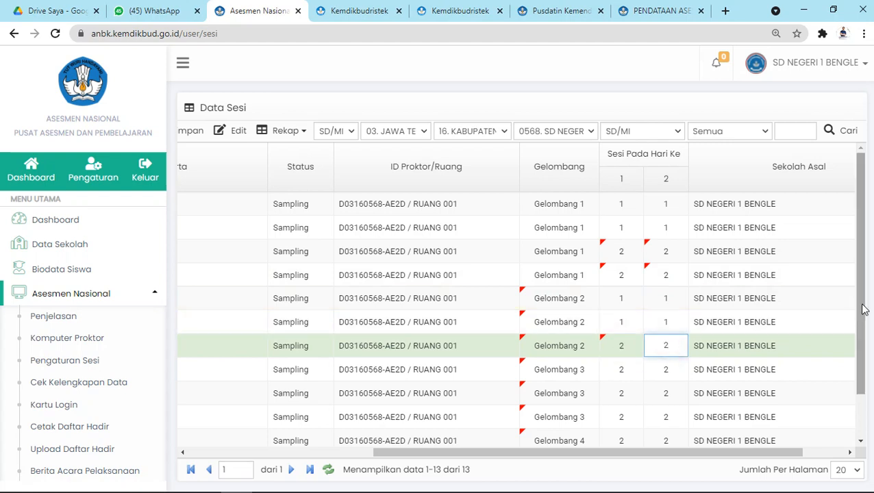
# Step: Set the sessions of the first two Gelombang 3 participants to 1 for both day 1 and day 2
pyautogui.moveTo(864, 306); pyautogui.dragTo(868, 338)
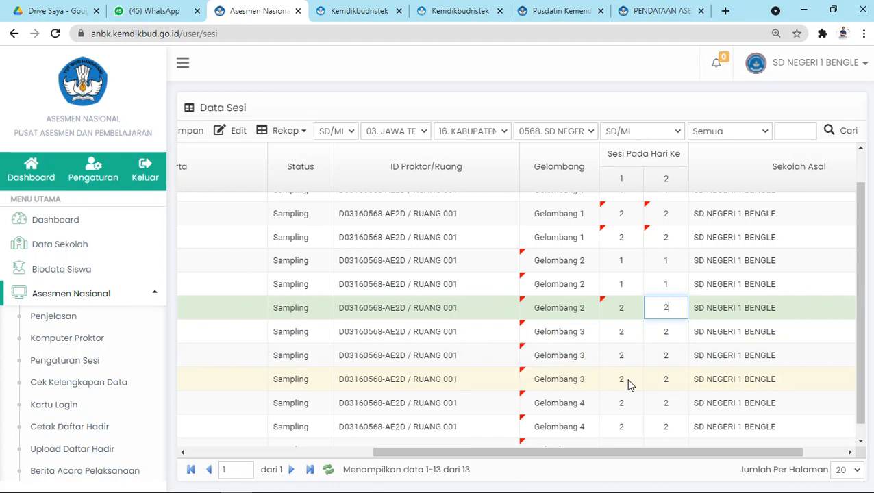
pyautogui.click(626, 335)
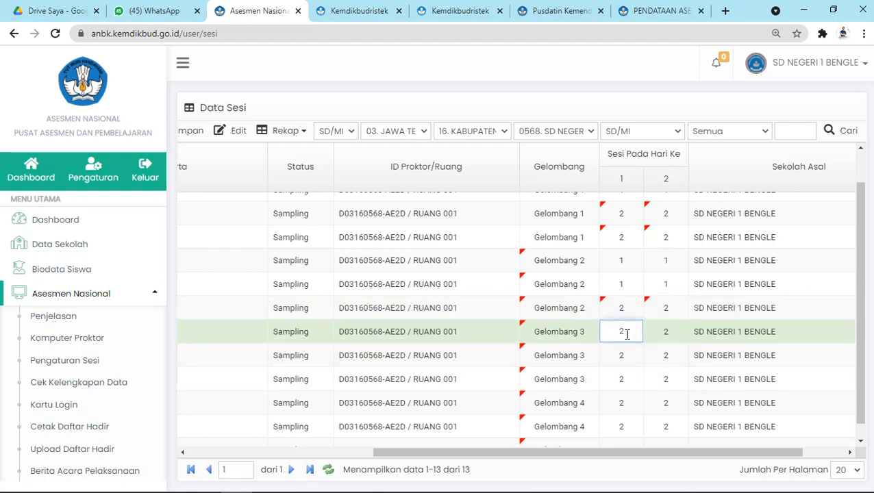
pyautogui.click(670, 331)
pyautogui.write('1')
pyautogui.click(637, 352)
pyautogui.press('BackSpace')
pyautogui.write('1')
pyautogui.click(671, 357)
pyautogui.press('BackSpace')
pyautogui.write('1')
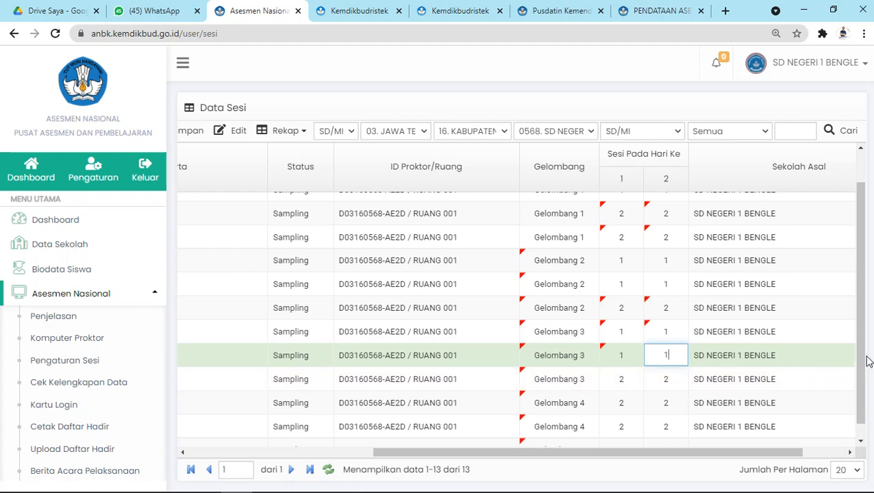
# Step: Set the sessions of the first two Gelombang 4 participants to 1 for both day 1 and day 2
pyautogui.scroll(-1, 863, 362)
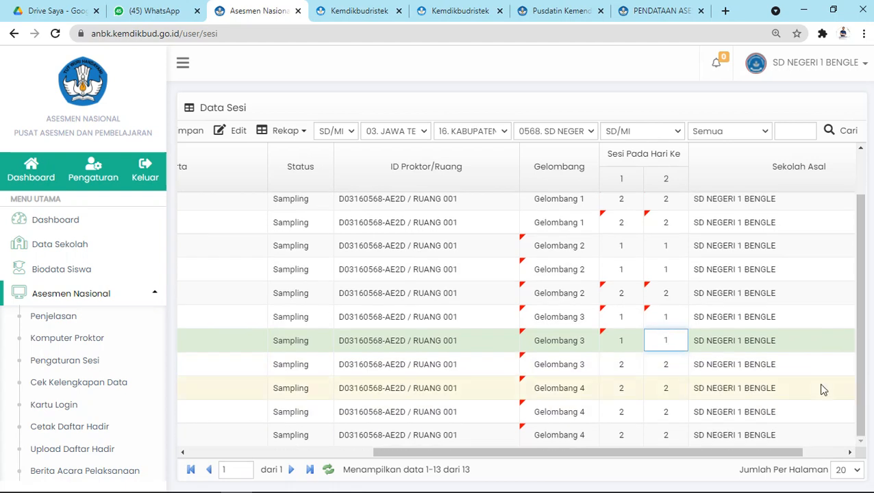
pyautogui.click(628, 389)
pyautogui.write('1')
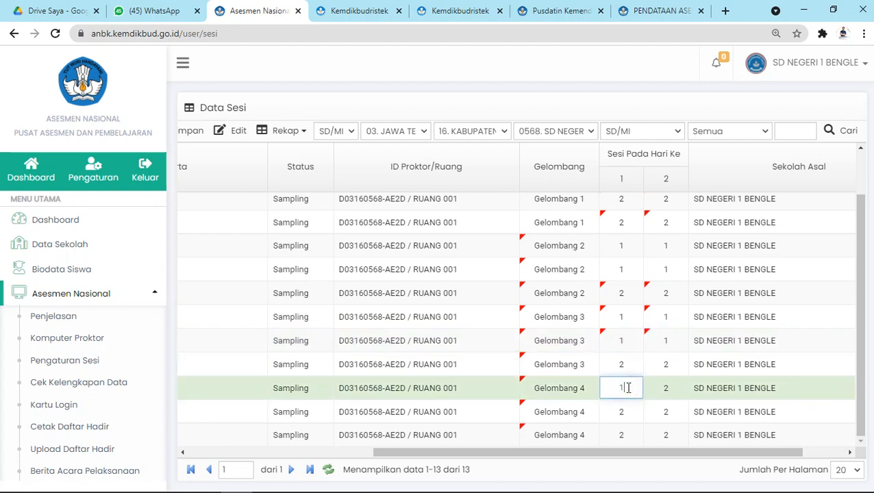
pyautogui.click(675, 390)
pyautogui.write('1')
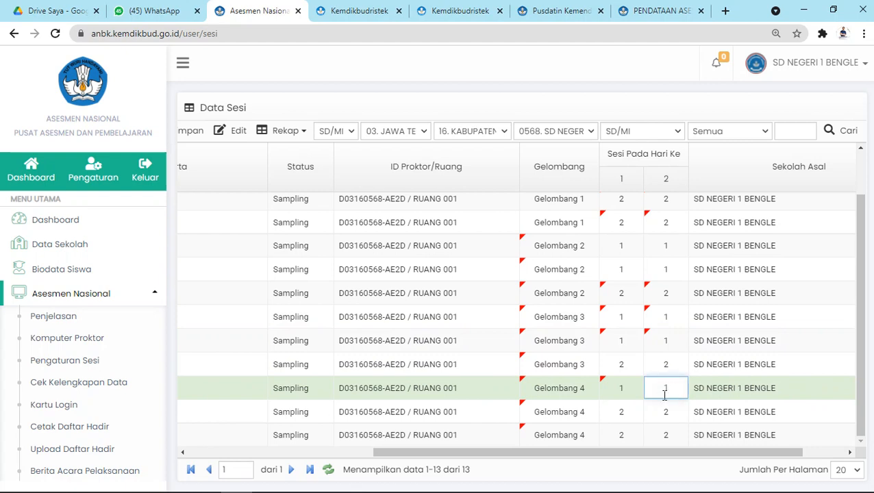
pyautogui.click(622, 411)
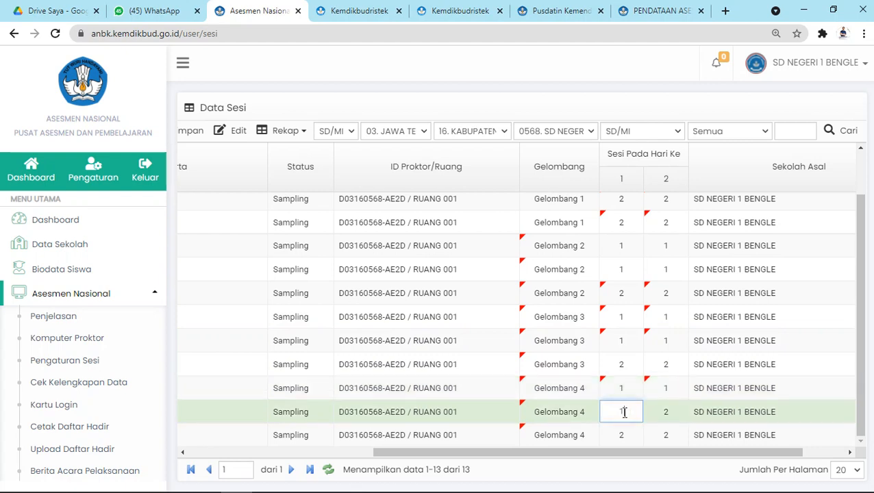
pyautogui.click(669, 412)
pyautogui.write('1')
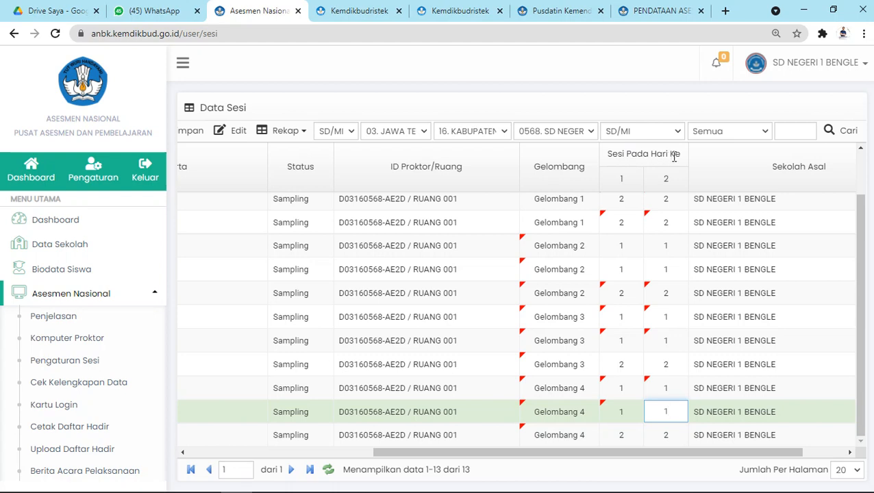
pyautogui.click(622, 389)
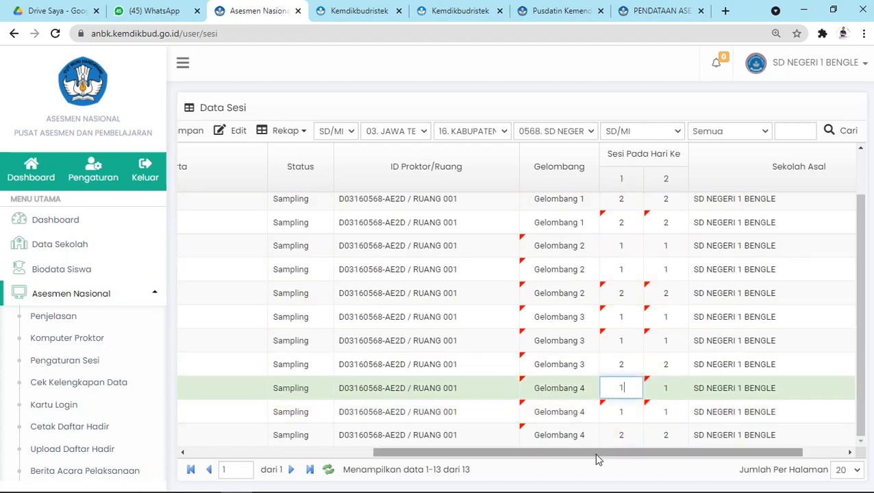
pyautogui.moveTo(594, 461); pyautogui.dragTo(616, 462)
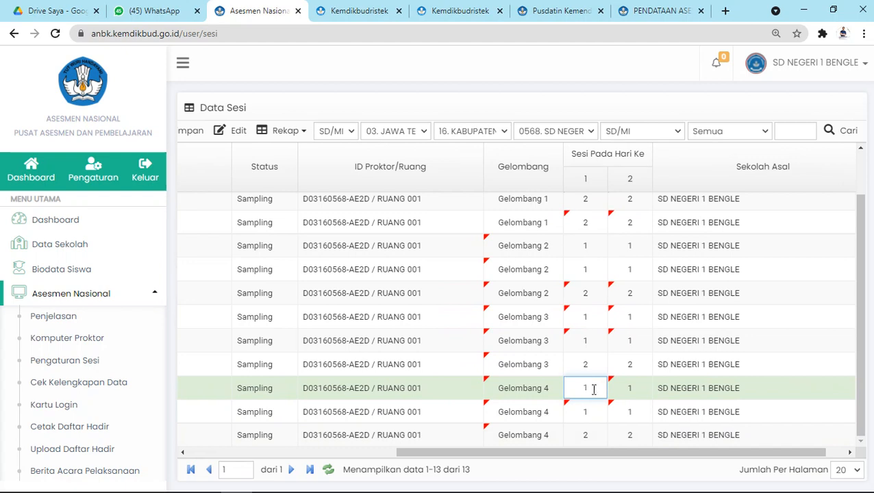
pyautogui.click(633, 386)
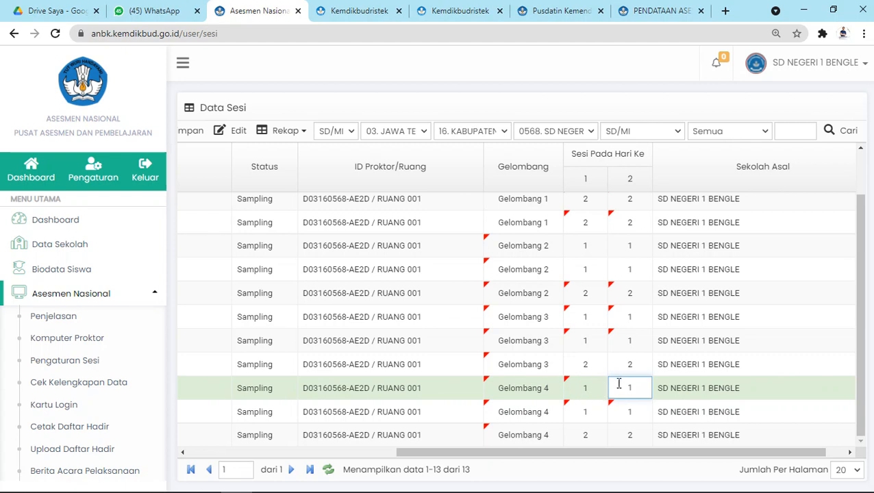
pyautogui.click(581, 392)
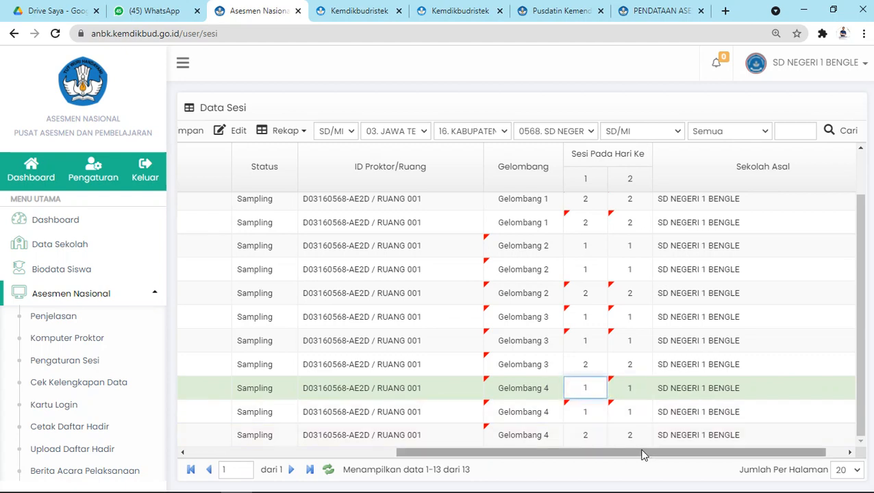
pyautogui.moveTo(606, 456); pyautogui.dragTo(630, 456)
pyautogui.click(601, 388)
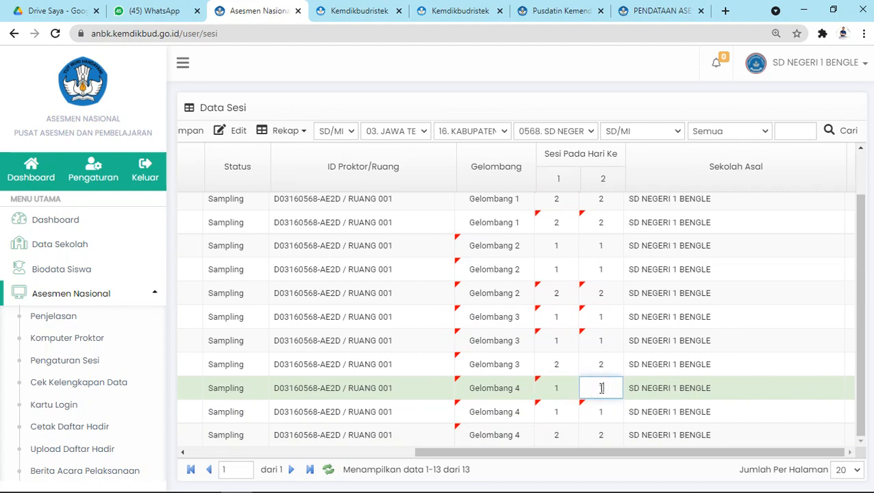
pyautogui.moveTo(623, 453)
pyautogui.mouseDown()
pyautogui.moveTo(445, 459)
pyautogui.moveTo(611, 448)
pyautogui.mouseUp()
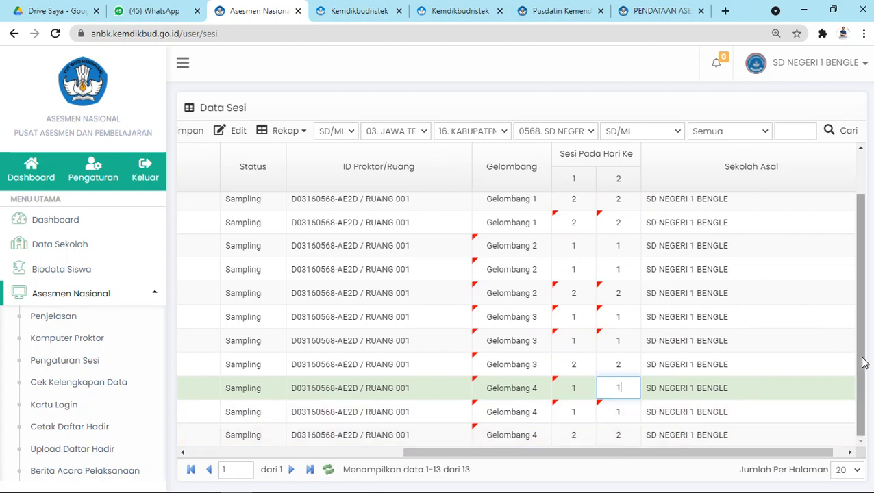
# Step: Check the wave and session assignments of all participants in the session list and view the wave options of the first Gelombang 2 participant
pyautogui.moveTo(865, 366); pyautogui.dragTo(853, 223)
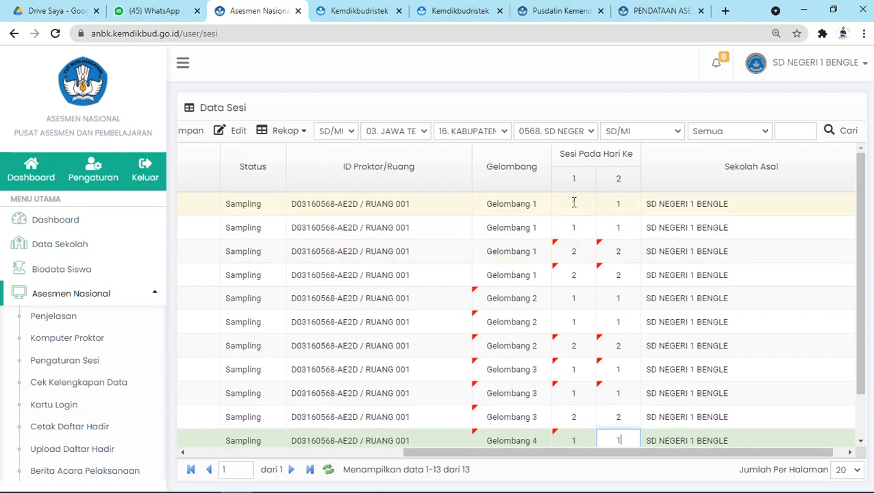
pyautogui.click(546, 302)
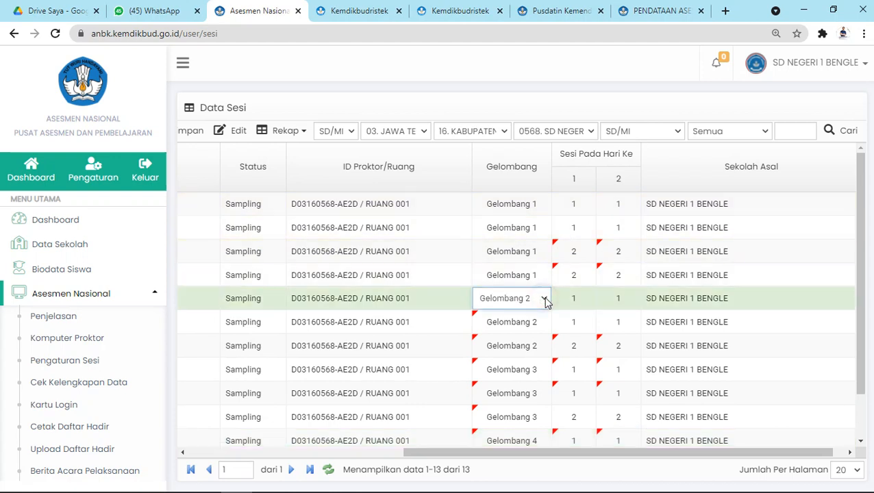
pyautogui.click(544, 299)
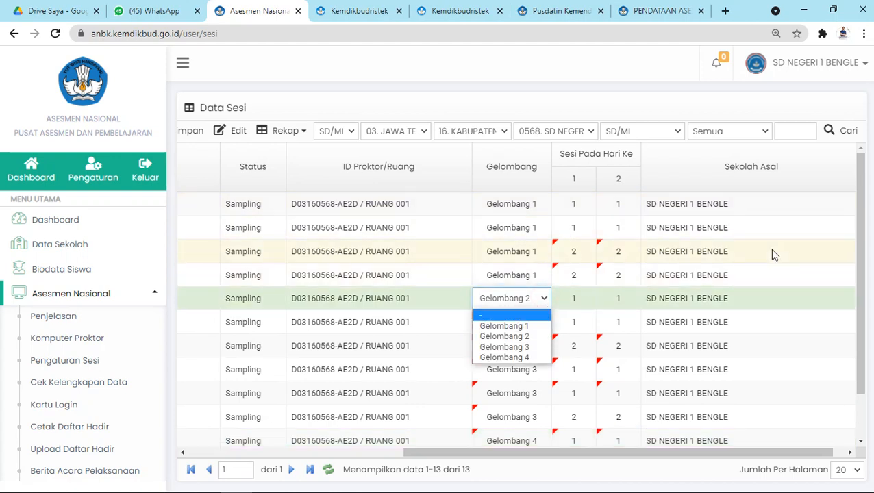
pyautogui.click(811, 236)
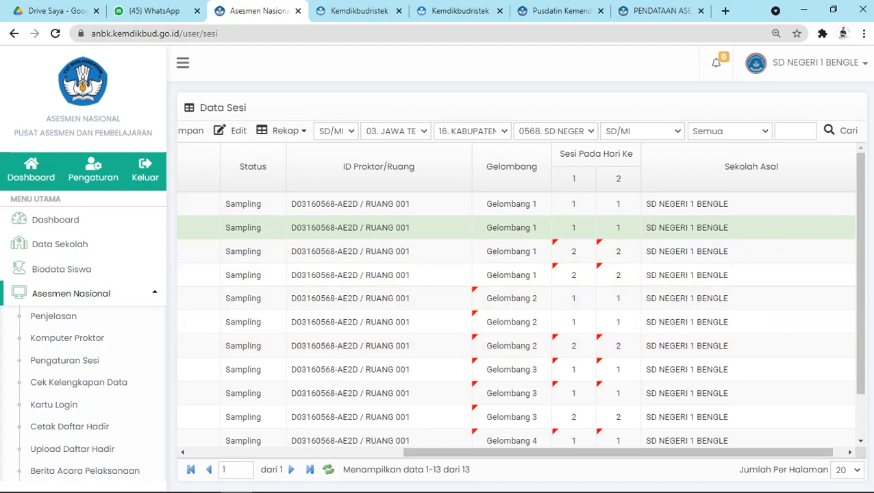
pyautogui.moveTo(865, 225); pyautogui.dragTo(869, 349)
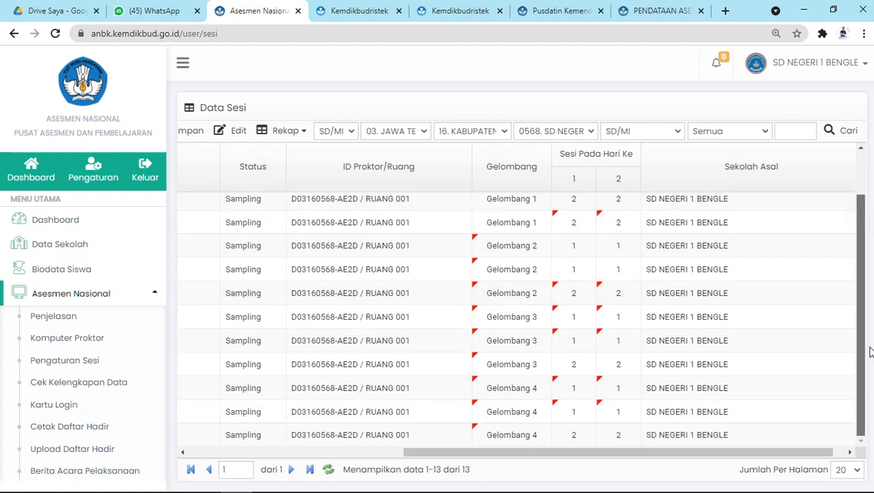
pyautogui.moveTo(870, 299); pyautogui.dragTo(867, 190)
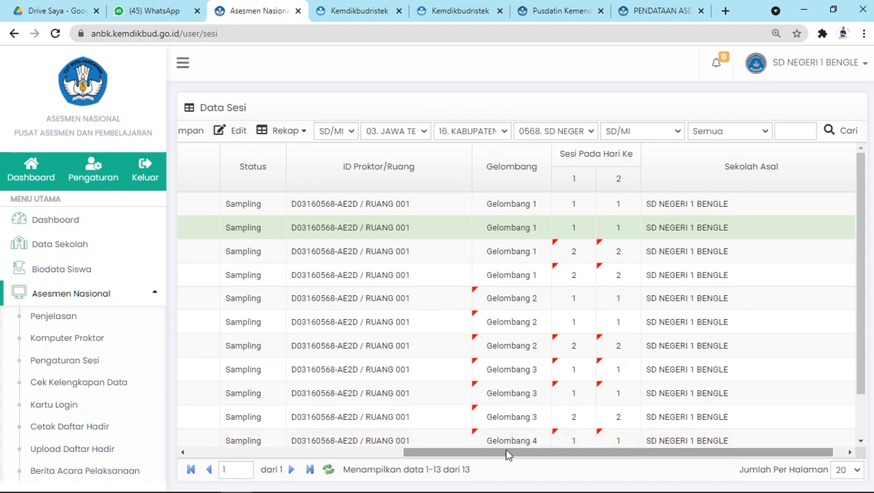
pyautogui.moveTo(507, 455); pyautogui.dragTo(424, 466)
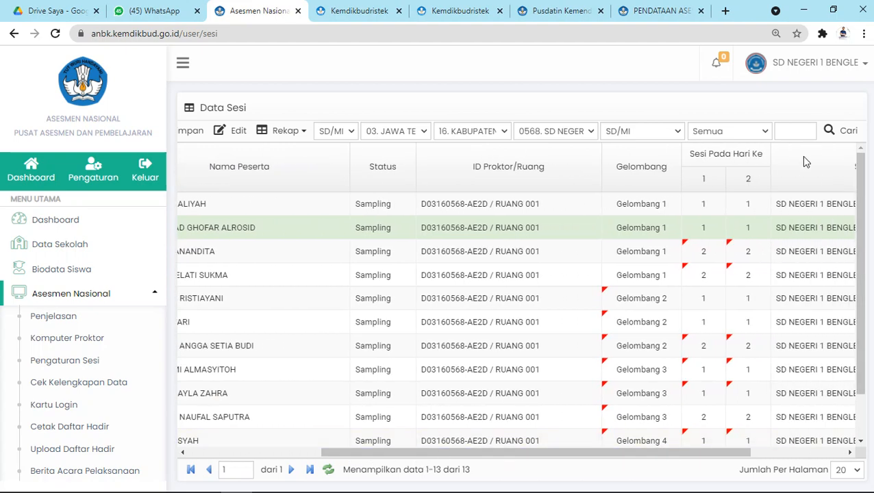
pyautogui.hscroll(-1, 179, 140)
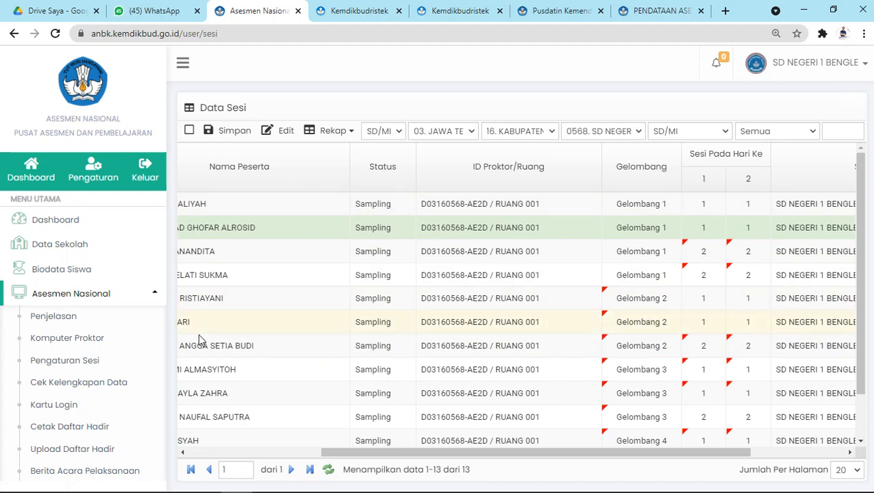
# Step: Open Cek Kelengkapan Data and review the completeness status of every participant
pyautogui.click(82, 385)
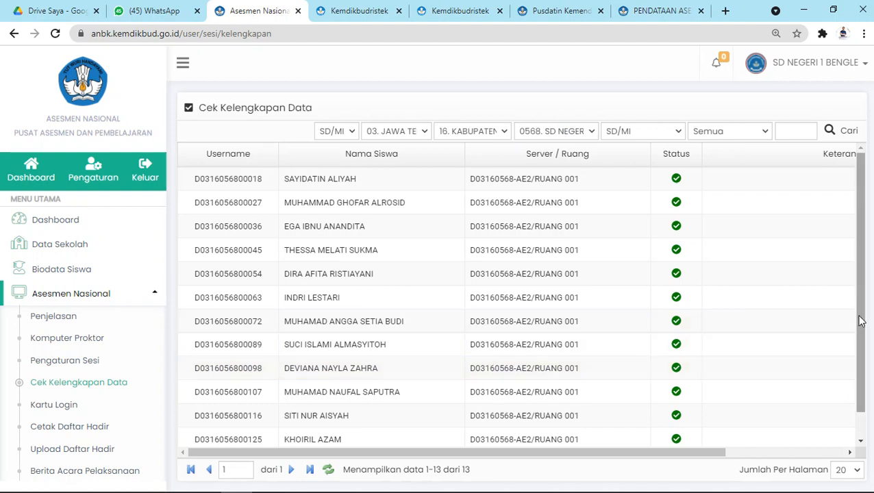
pyautogui.moveTo(862, 317); pyautogui.dragTo(864, 229)
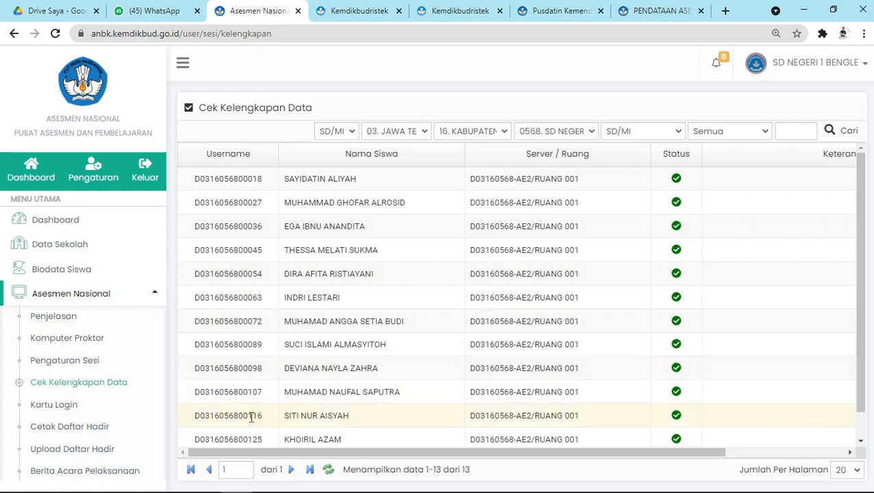
# Step: Try the Sesi 1, Sesi 2 and Semua Sesi options for printing Gelombang 1 login cards, leaving without printing
pyautogui.click(54, 408)
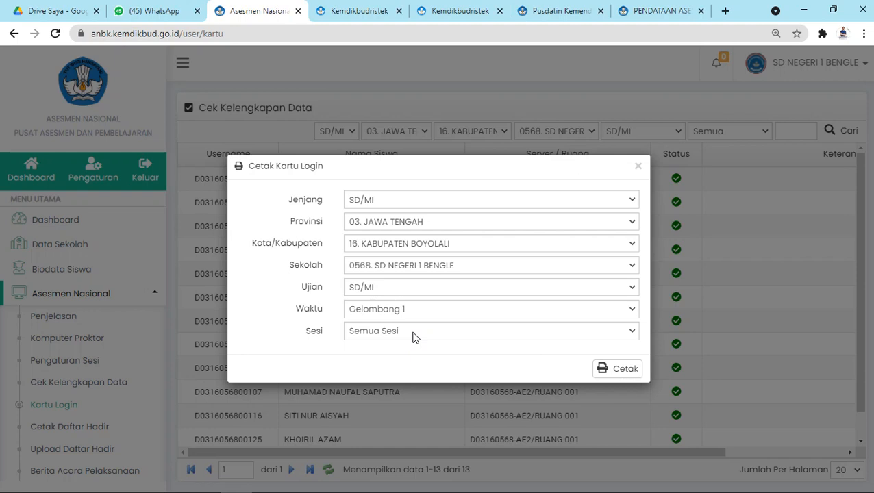
pyautogui.click(413, 331)
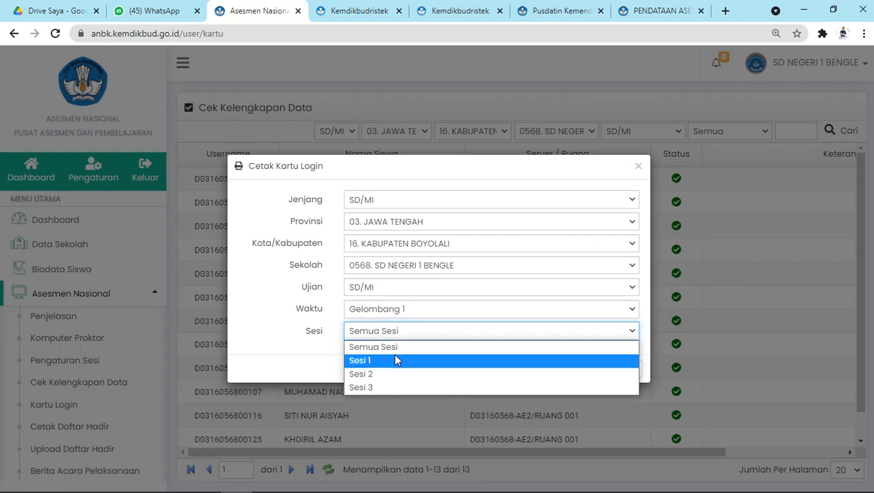
pyautogui.click(361, 360)
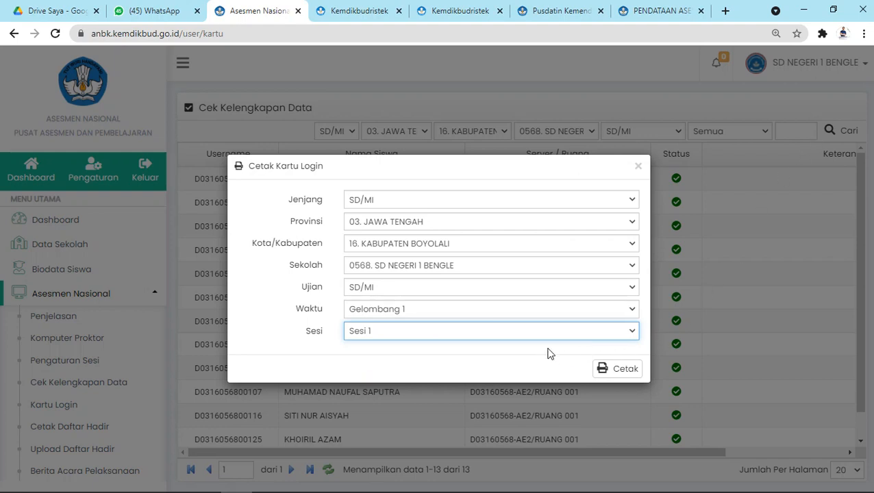
pyautogui.click(531, 332)
pyautogui.click(507, 374)
pyautogui.click(587, 337)
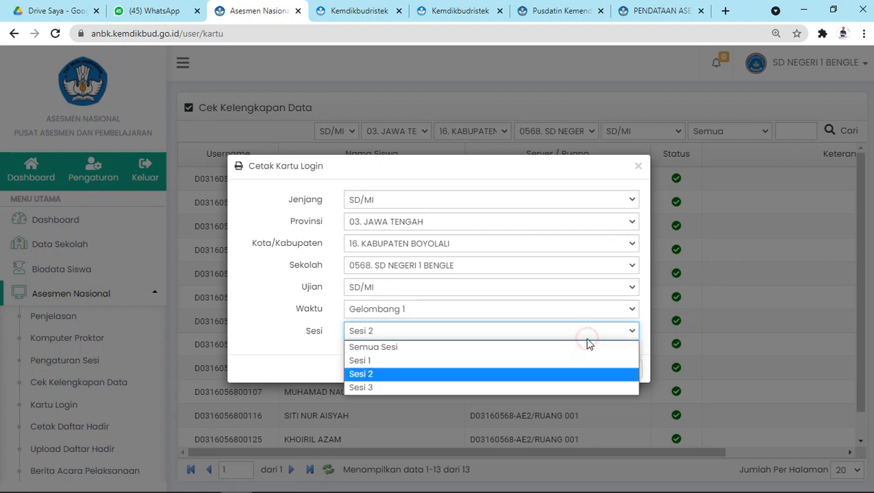
pyautogui.click(513, 347)
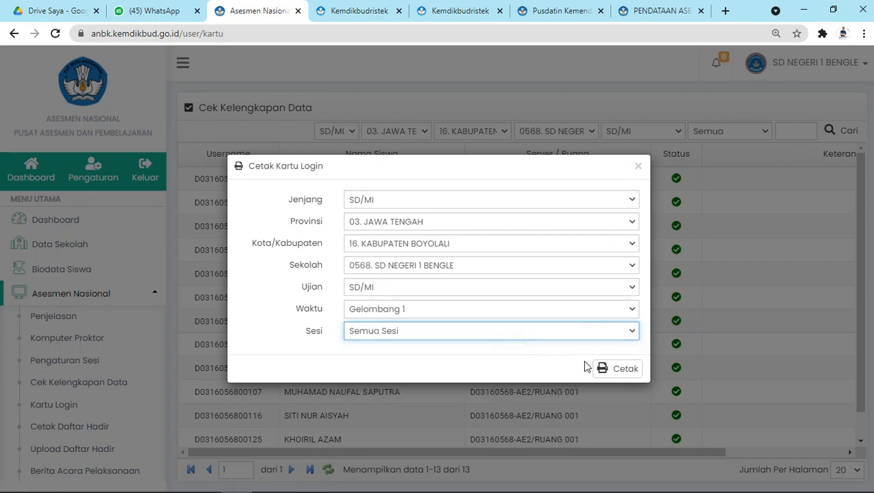
pyautogui.click(638, 168)
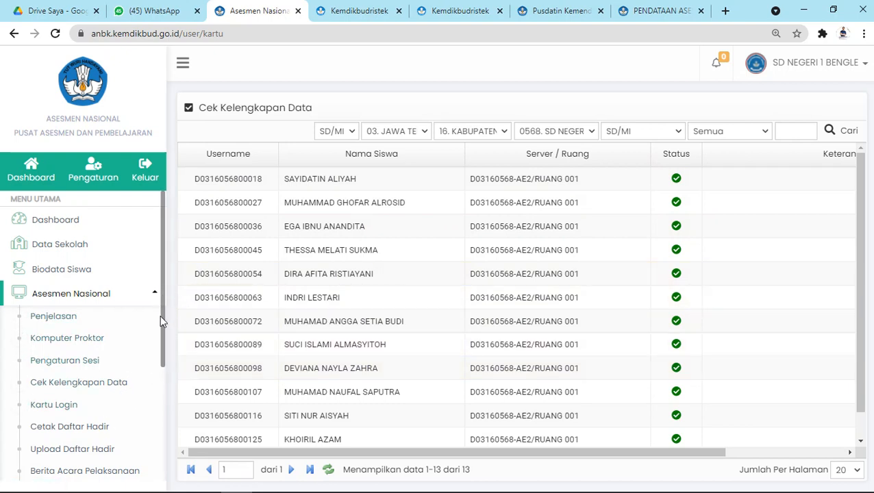
# Step: Open Cetak Daftar Hadir, check the available Hari / Mata Pelajaran choices, and close it without printing
pyautogui.moveTo(160, 317); pyautogui.dragTo(160, 408)
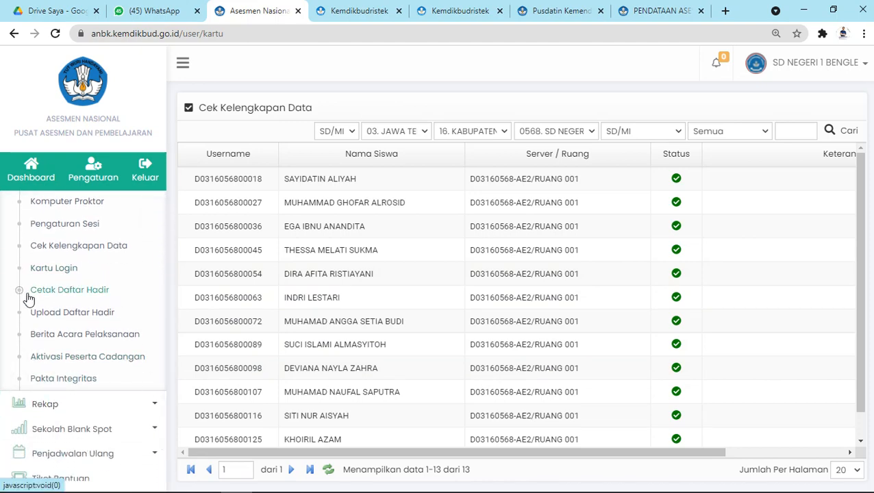
pyautogui.click(74, 293)
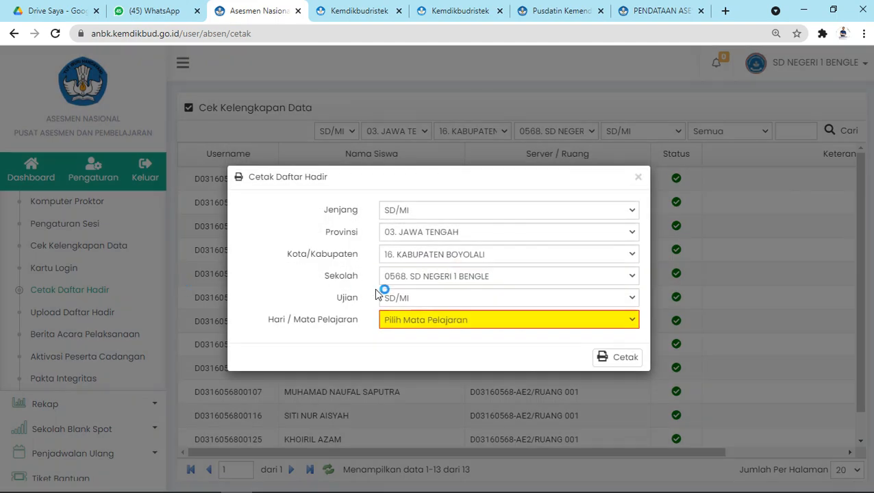
pyautogui.click(420, 318)
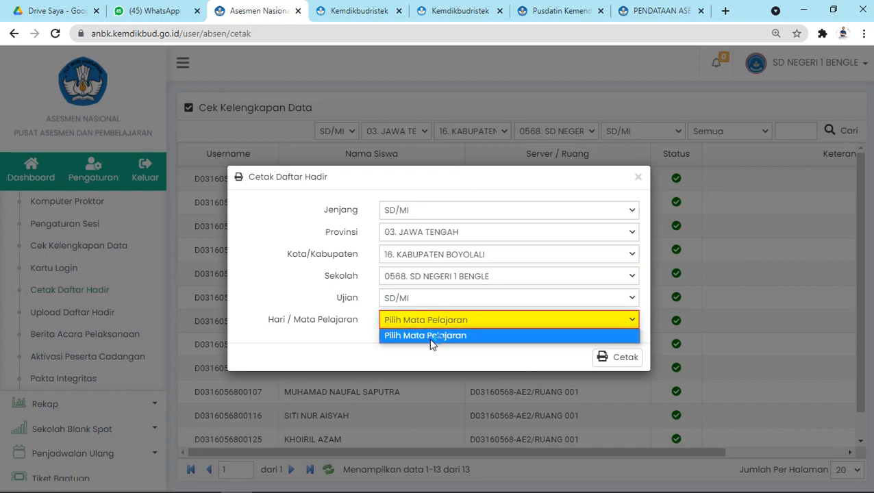
pyautogui.click(445, 336)
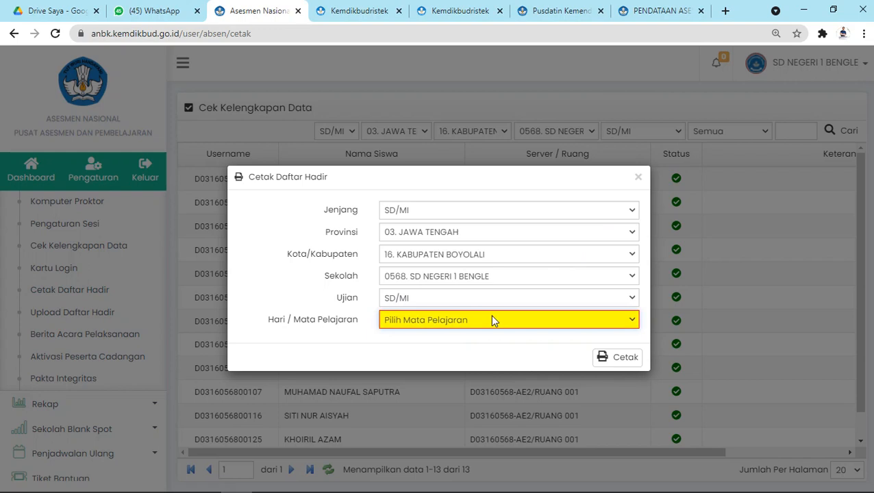
pyautogui.click(638, 176)
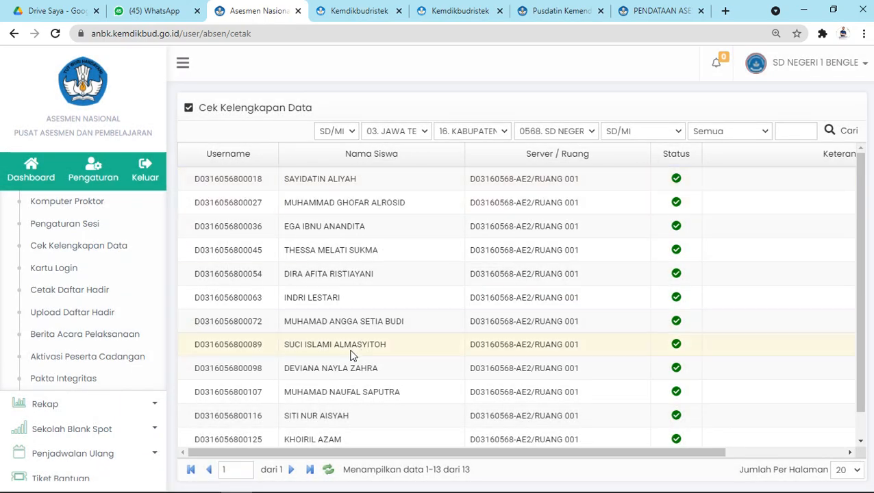
# Step: Open Upload Daftar Hadir, view its image options, and try to start an attendance list upload
pyautogui.click(97, 319)
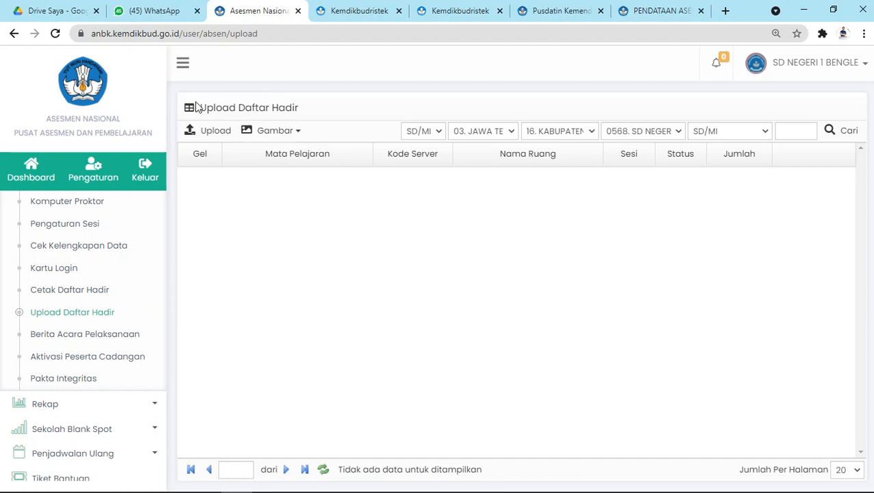
pyautogui.click(287, 129)
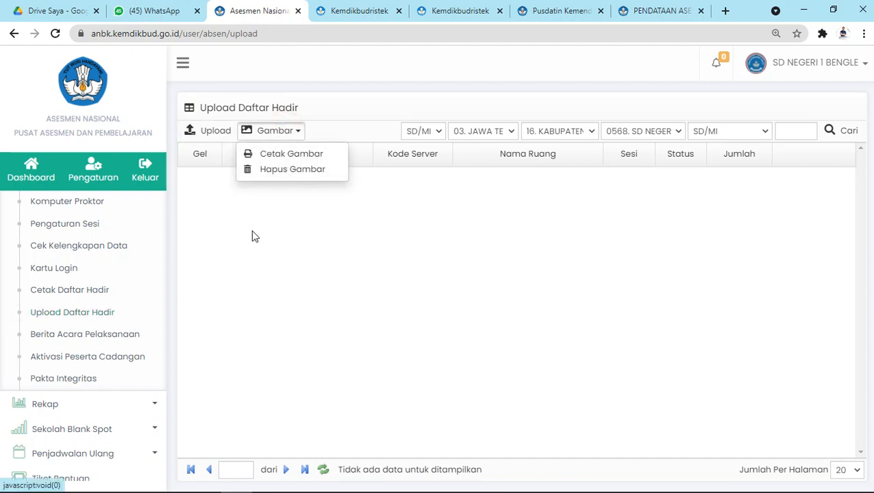
pyautogui.click(282, 248)
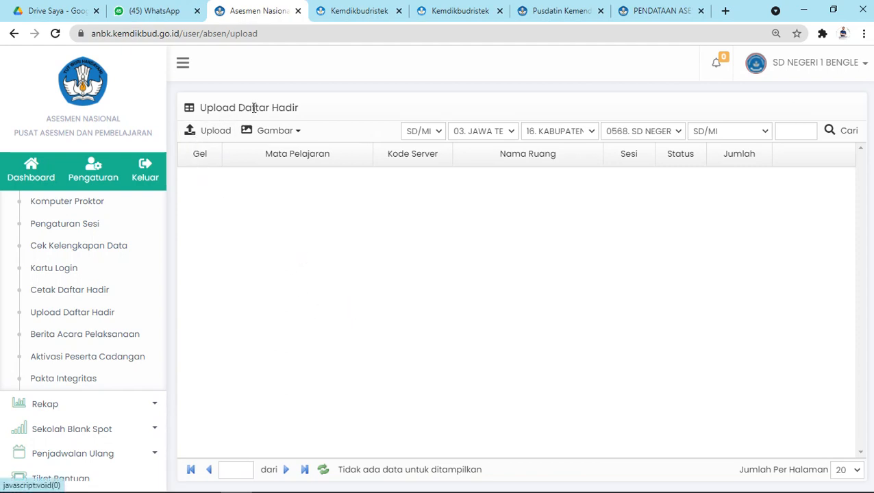
pyautogui.click(213, 133)
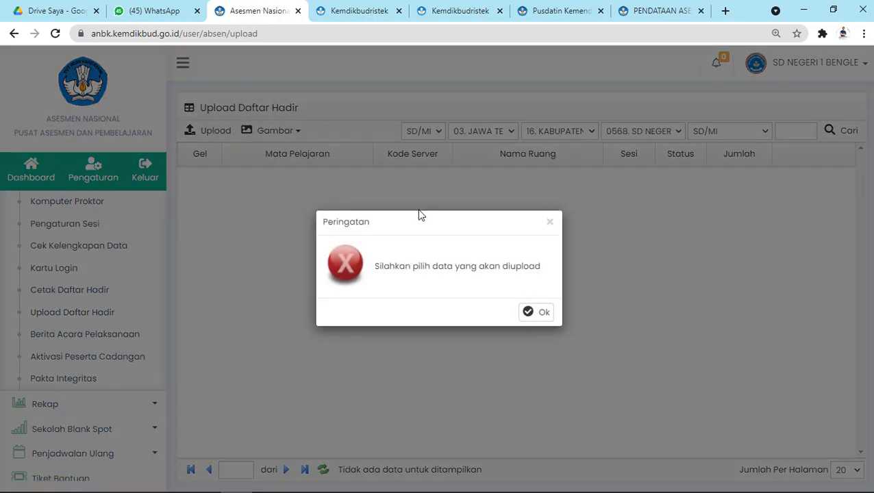
pyautogui.click(528, 313)
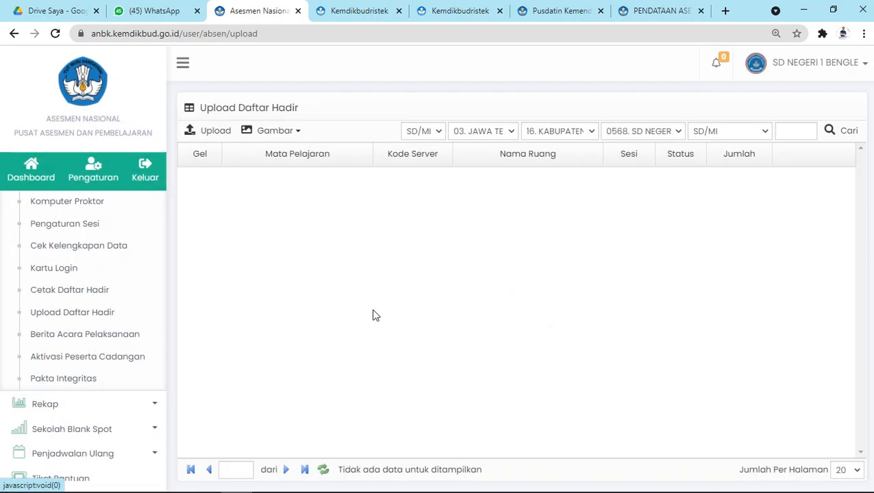
# Step: View the report options of Berita Acara Pelaksanaan and the Aktivasi Peserta Cadangan page
pyautogui.click(96, 334)
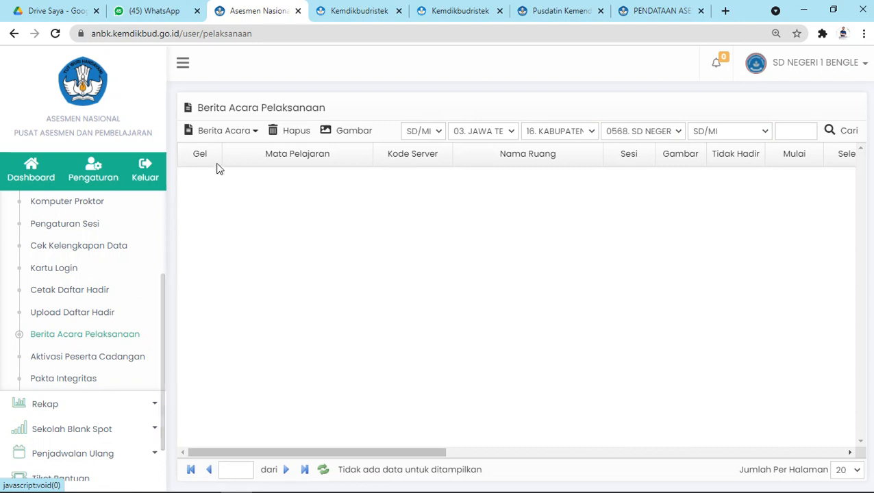
pyautogui.click(248, 130)
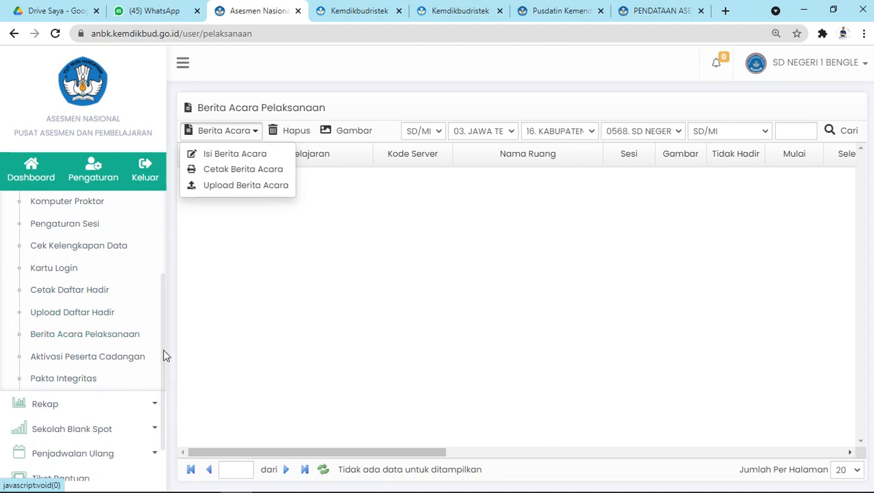
pyautogui.click(109, 356)
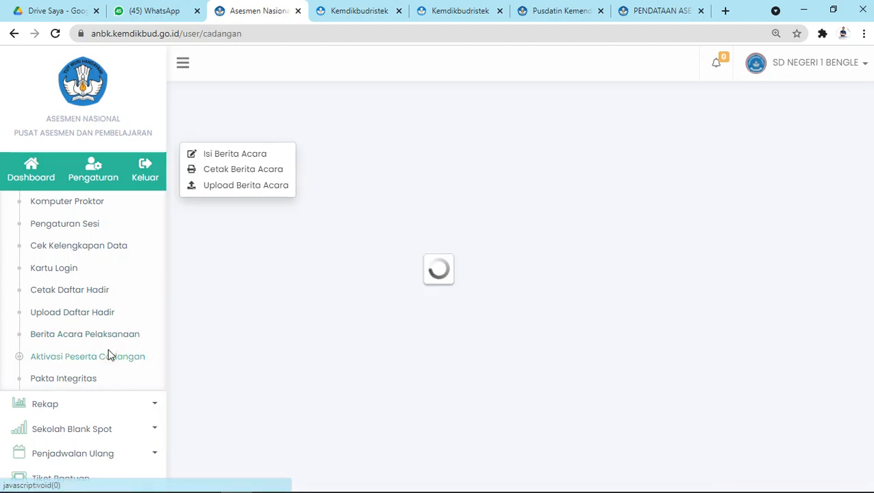
pyautogui.click(319, 334)
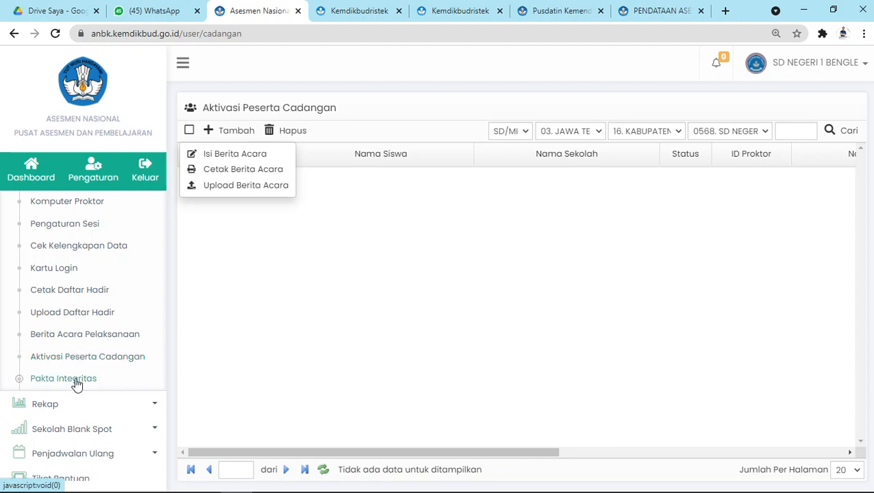
# Step: Start a new Pakta Integritas entry and set its Tugas to Teknisi
pyautogui.click(76, 379)
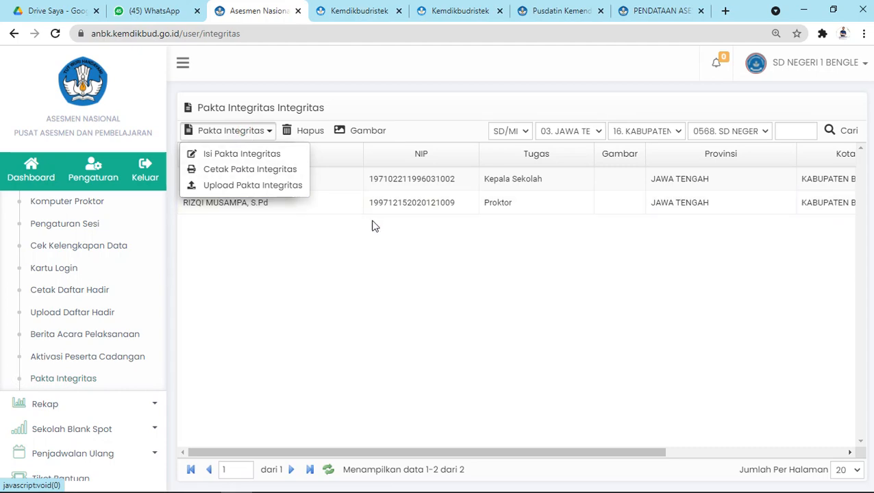
pyautogui.click(271, 157)
pyautogui.click(412, 288)
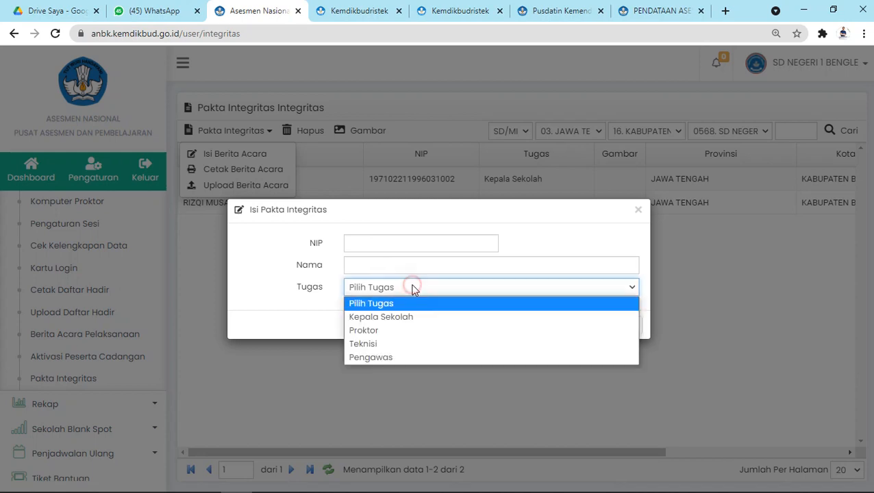
pyautogui.click(423, 344)
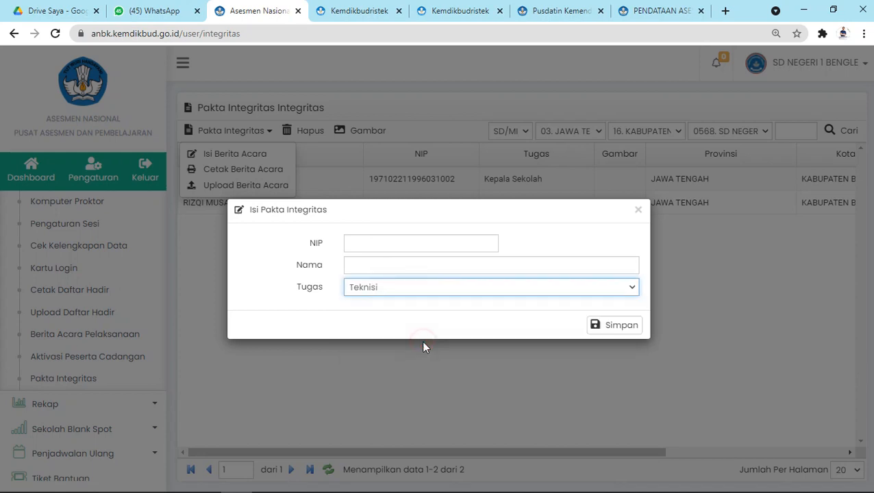
pyautogui.click(374, 267)
pyautogui.write('mmm')
pyautogui.press('BackSpace')
pyautogui.press('BackSpace')
pyautogui.press('BackSpace')
# Step: Fill in the NIP of the new Pakta Integritas entry with "-"
pyautogui.click(371, 242)
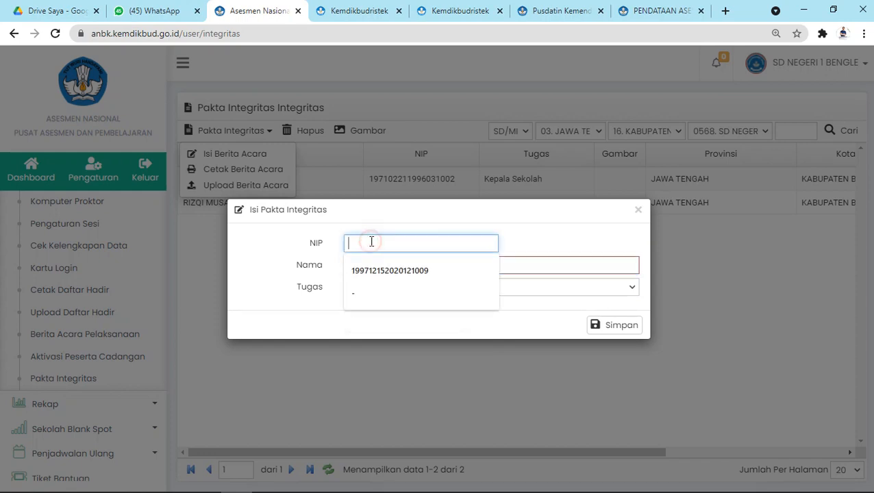
pyautogui.click(373, 300)
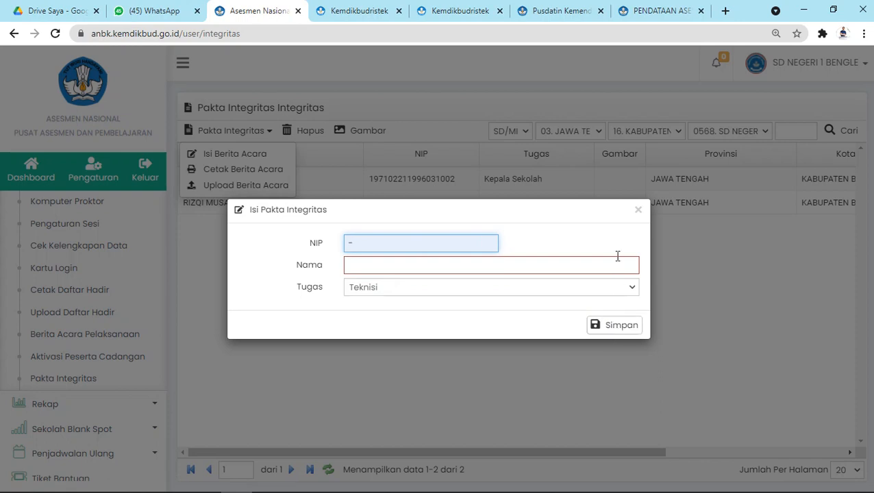
# Step: Discard the unsaved Pakta Integritas entry and try to print a Pakta Integritas without selecting a row
pyautogui.click(637, 210)
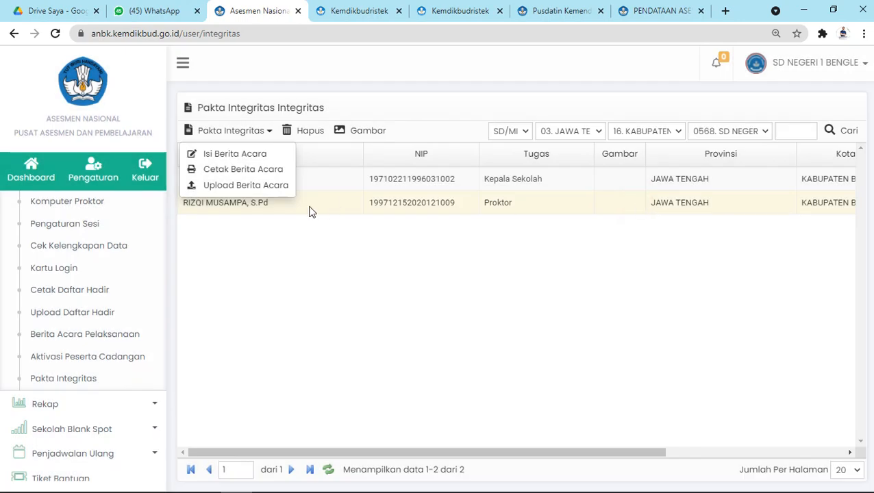
pyautogui.click(271, 134)
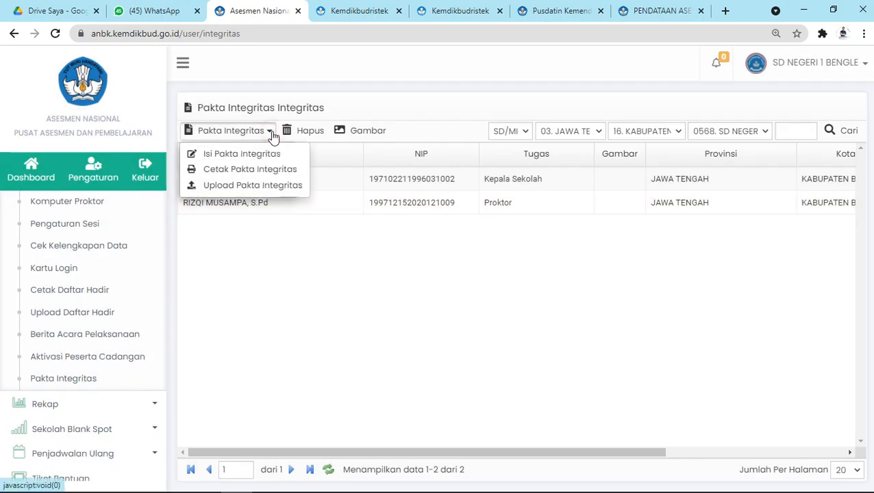
pyautogui.click(276, 170)
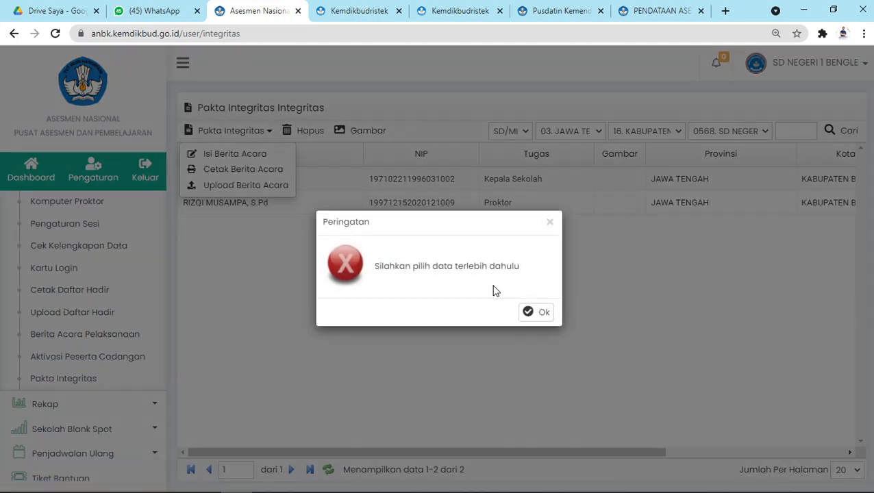
pyautogui.click(542, 313)
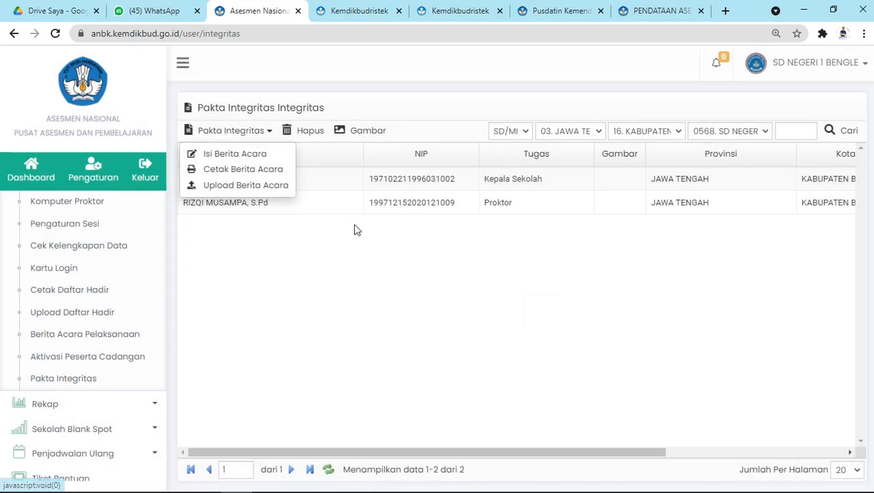
# Step: Select the Proktor entry, display the print version of its Pakta Integritas, and read through the statement down to the signature area
pyautogui.click(329, 211)
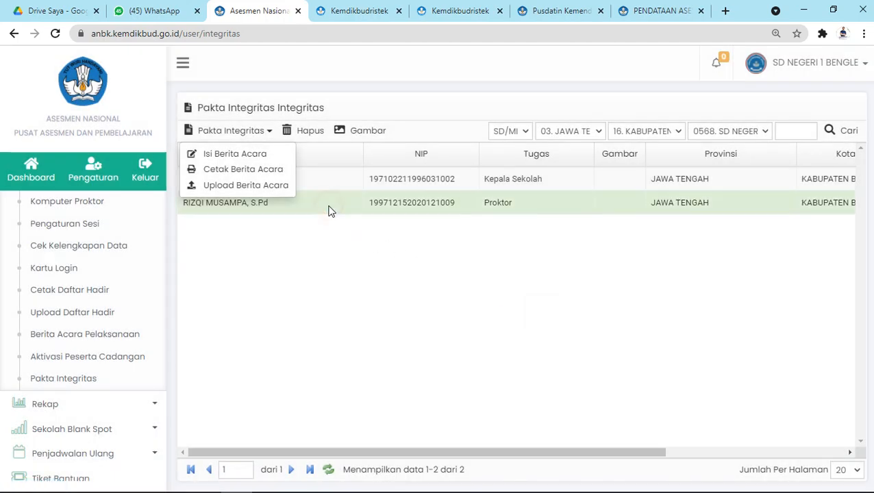
pyautogui.click(253, 170)
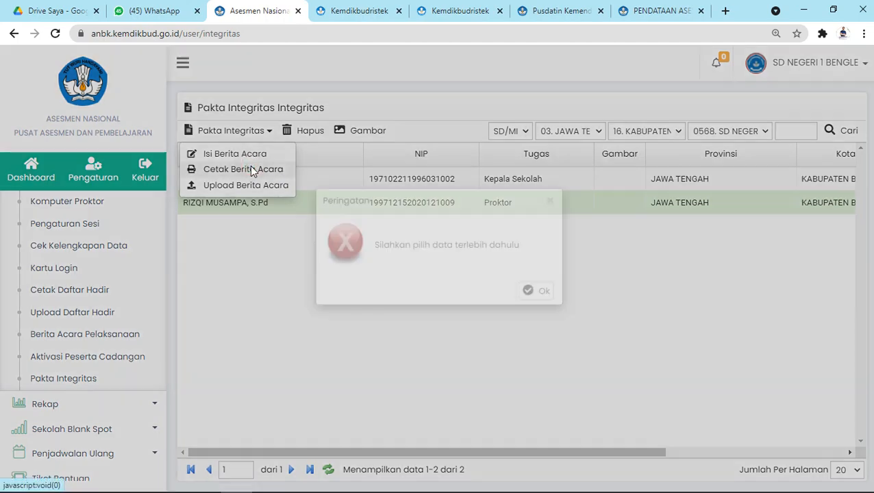
pyautogui.click(541, 312)
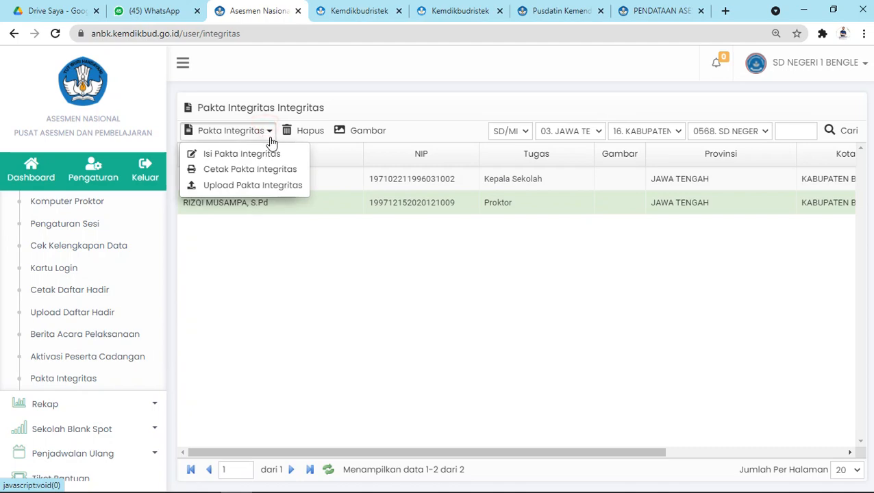
pyautogui.click(283, 170)
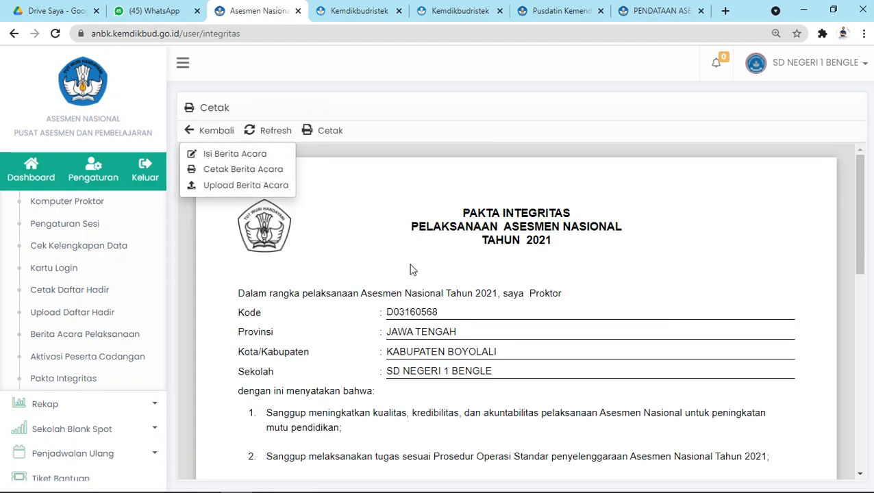
pyautogui.scroll(-2, 411, 269)
pyautogui.scroll(1, 411, 269)
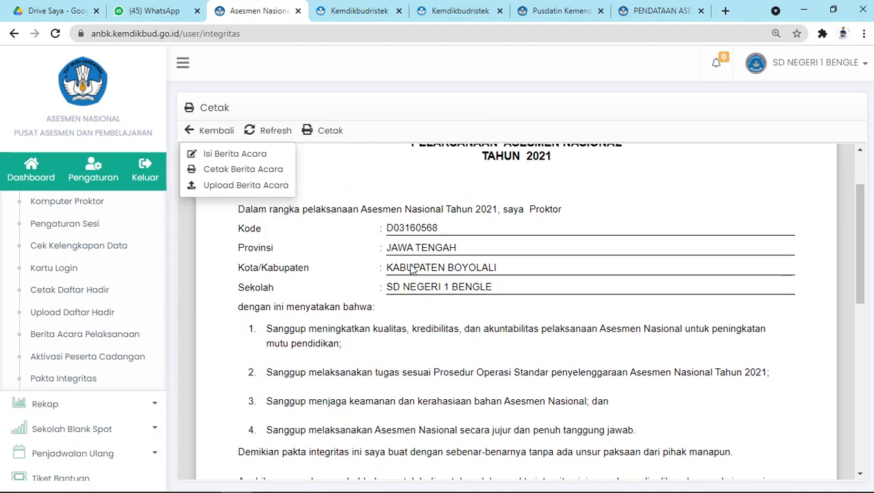
pyautogui.scroll(-5, 411, 269)
pyautogui.scroll(3, 410, 269)
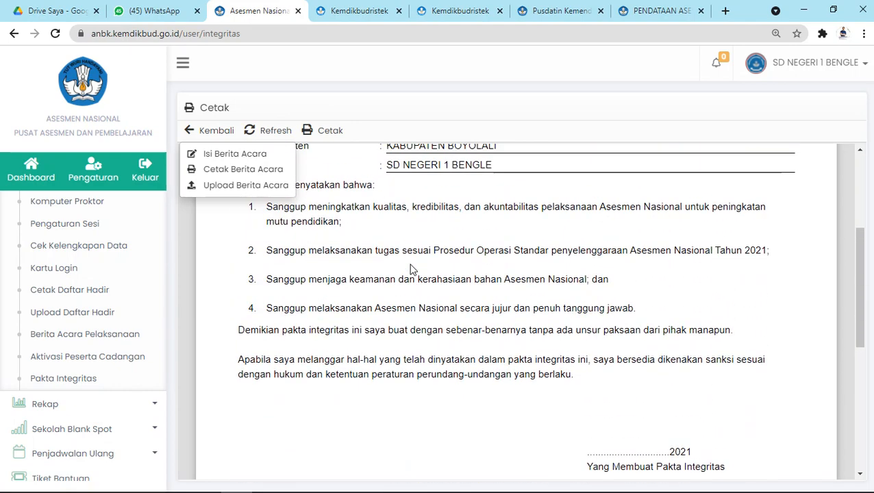
pyautogui.scroll(3, 411, 269)
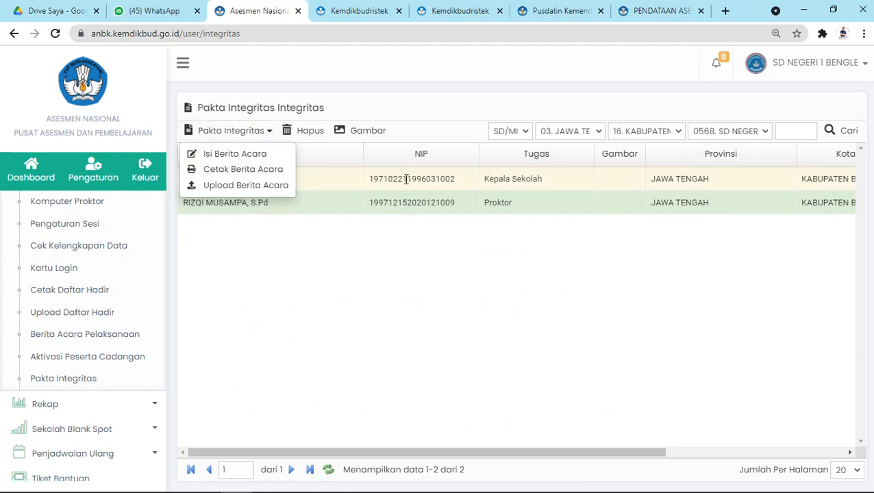
# Step: Open the Proktor's Pakta Integritas entry, view the available Tugas choices, close it without saving, and check the upload option
pyautogui.click(267, 134)
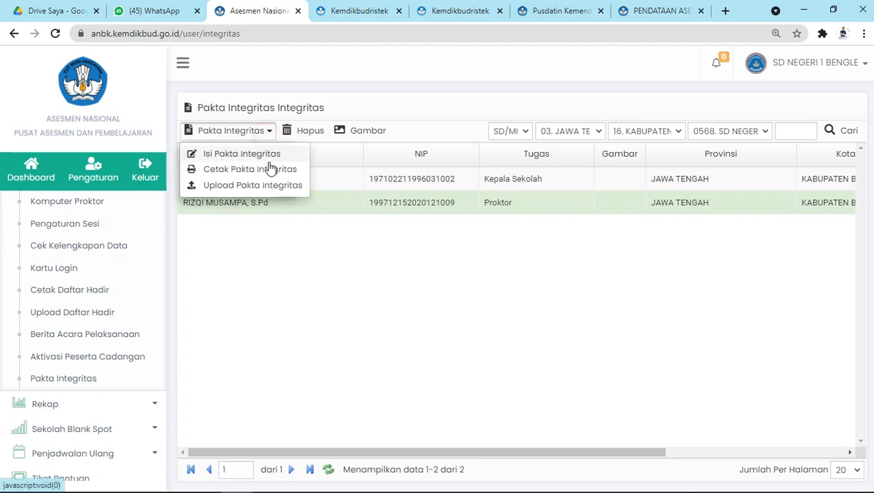
pyautogui.click(269, 156)
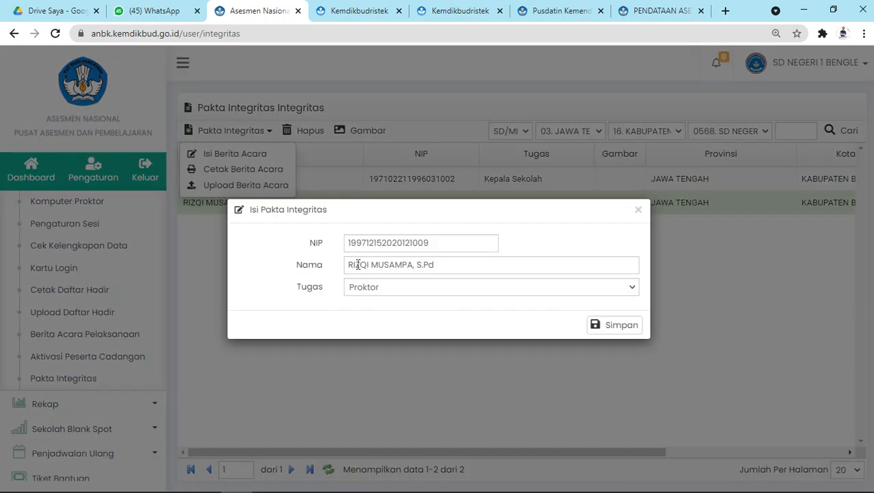
pyautogui.click(375, 288)
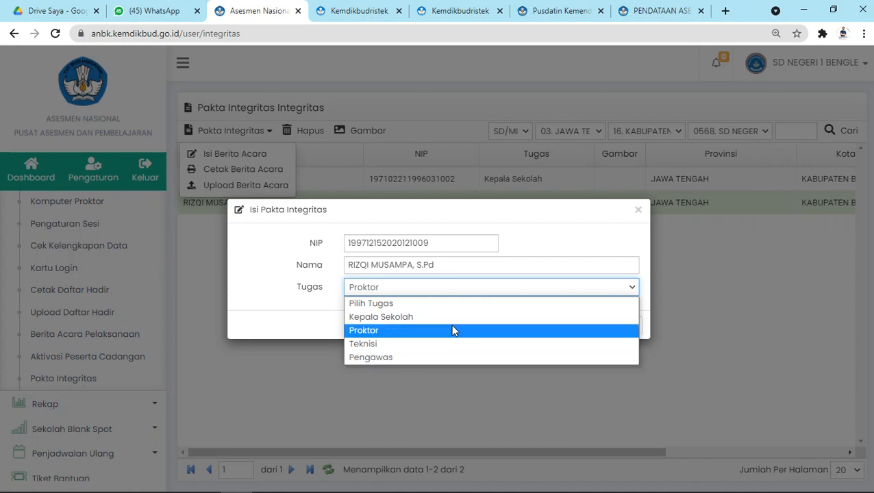
pyautogui.click(643, 211)
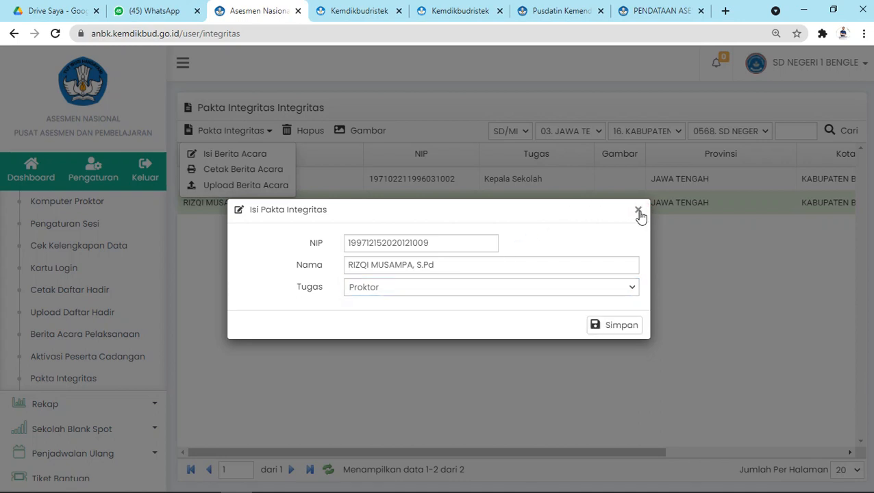
pyautogui.click(641, 213)
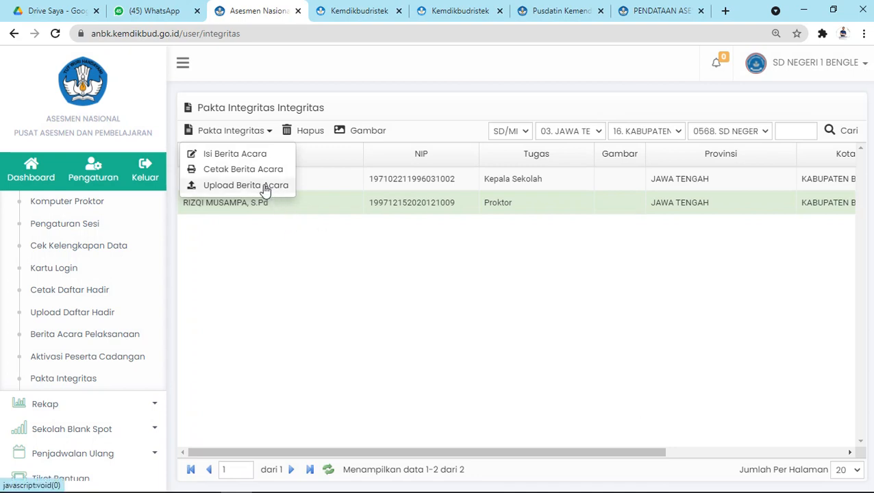
pyautogui.click(267, 130)
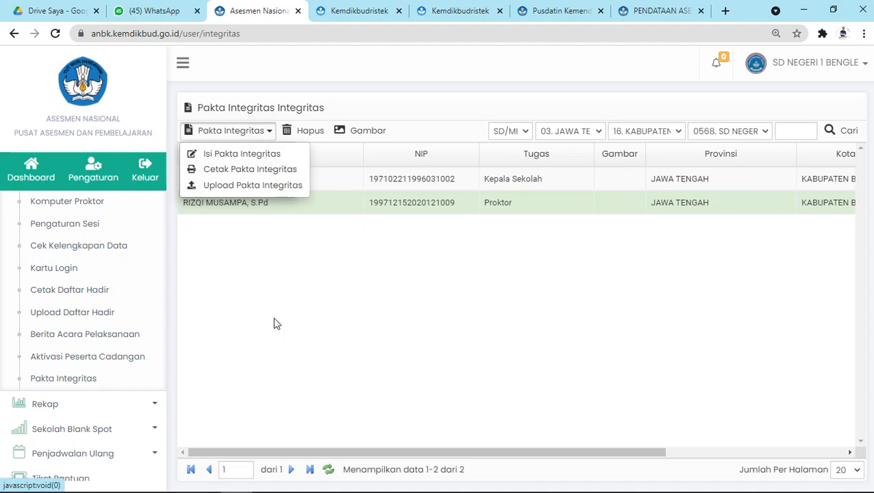
pyautogui.click(279, 339)
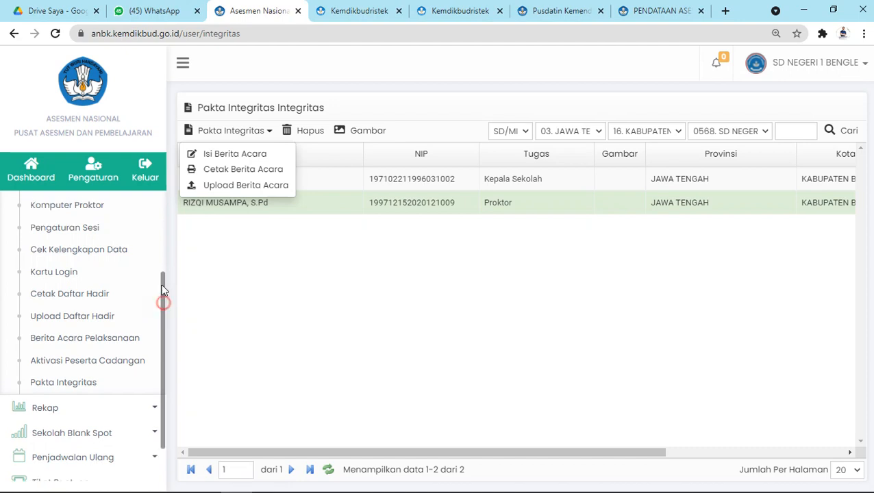
# Step: Look over the Asesmen Nasional section of the site and view the pages under Penjadwalan Ulang
pyautogui.scroll(2, 164, 309)
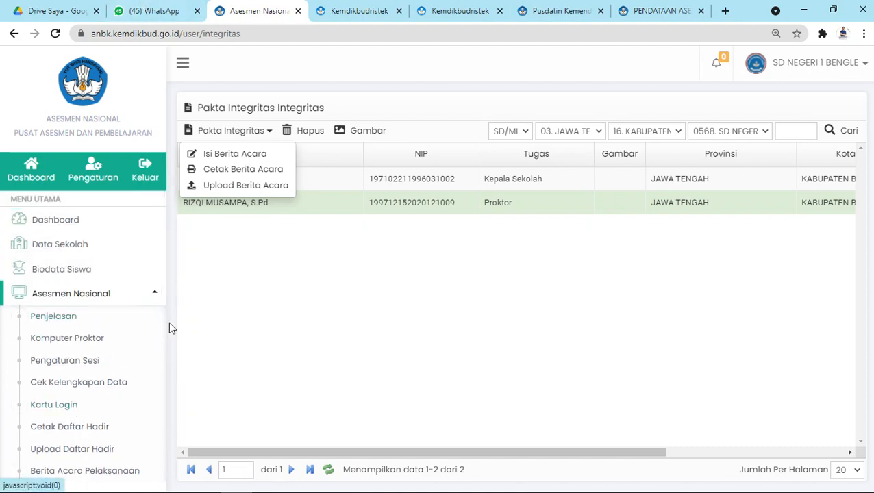
pyautogui.moveTo(163, 321); pyautogui.dragTo(163, 485)
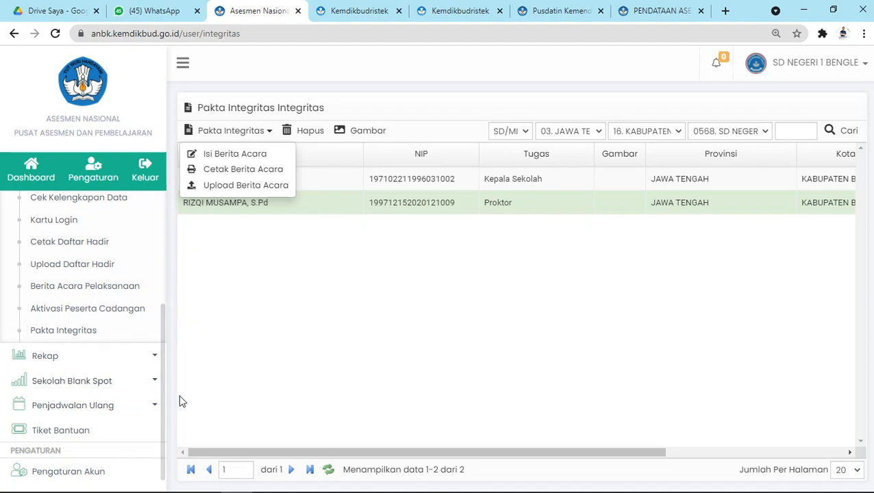
pyautogui.click(151, 403)
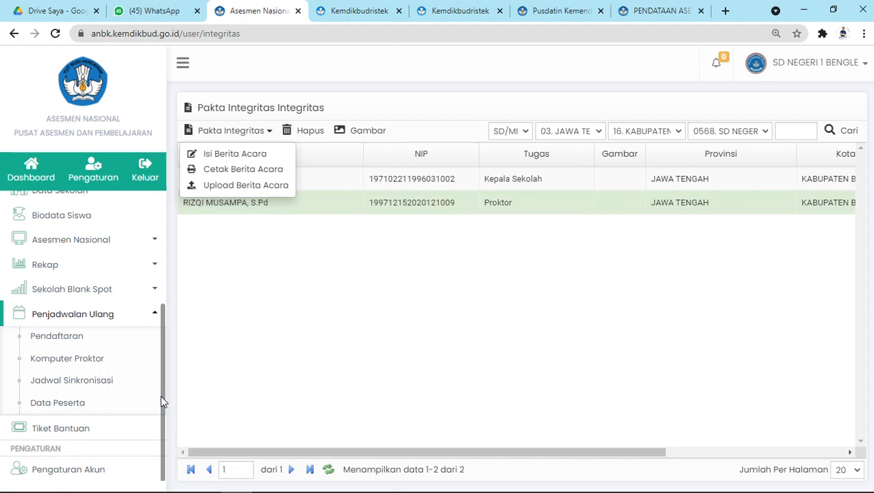
pyautogui.moveTo(161, 396); pyautogui.dragTo(174, 279)
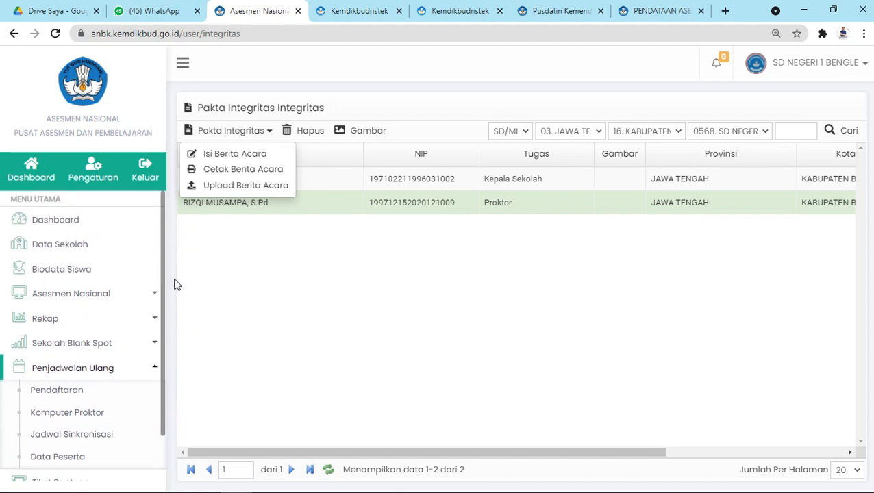
# Step: Open Pengaturan Sesi under Asesmen Nasional and review the participants' Gelombang and daily session assignments
pyautogui.click(143, 293)
pyautogui.click(84, 363)
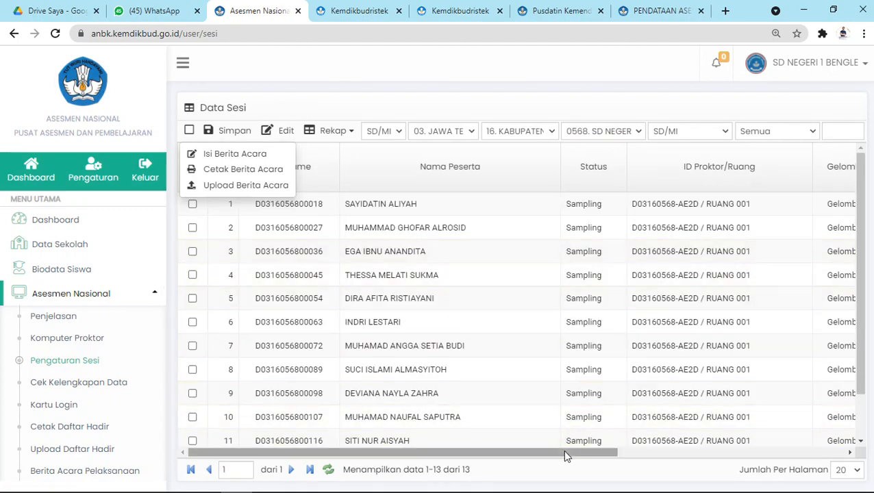
pyautogui.moveTo(586, 452); pyautogui.dragTo(776, 452)
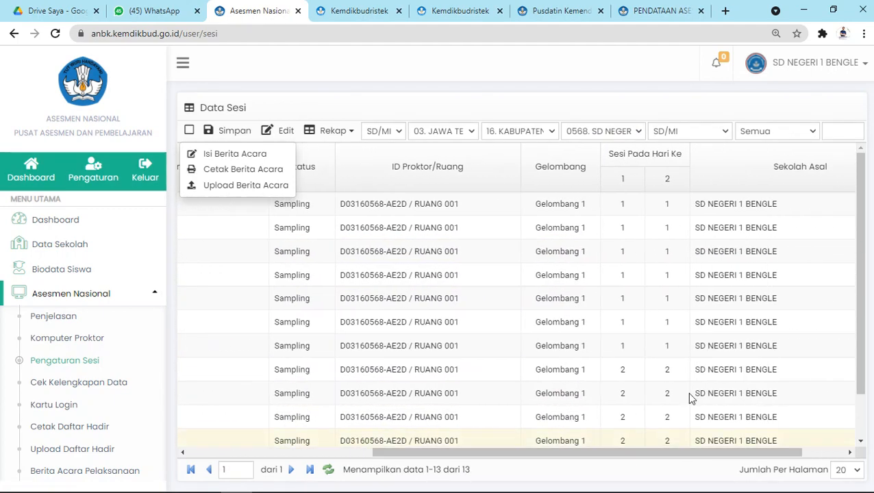
pyautogui.hscroll(2, 614, 278)
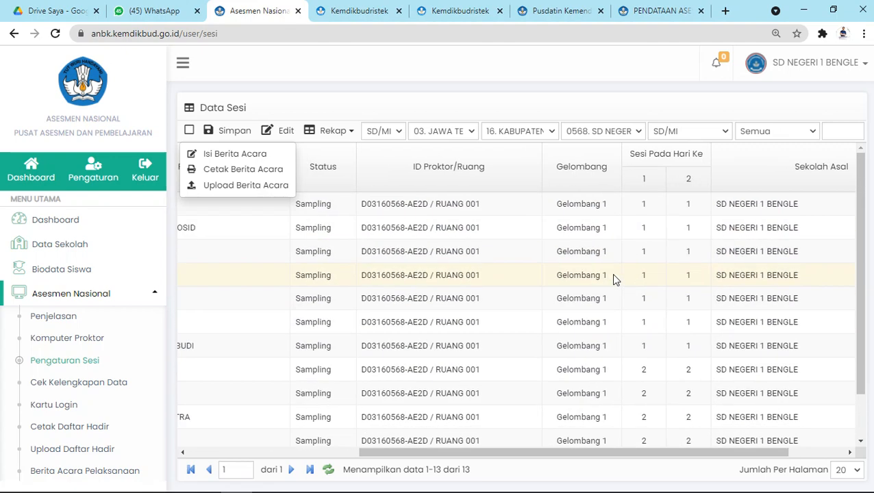
pyautogui.scroll(1, 613, 279)
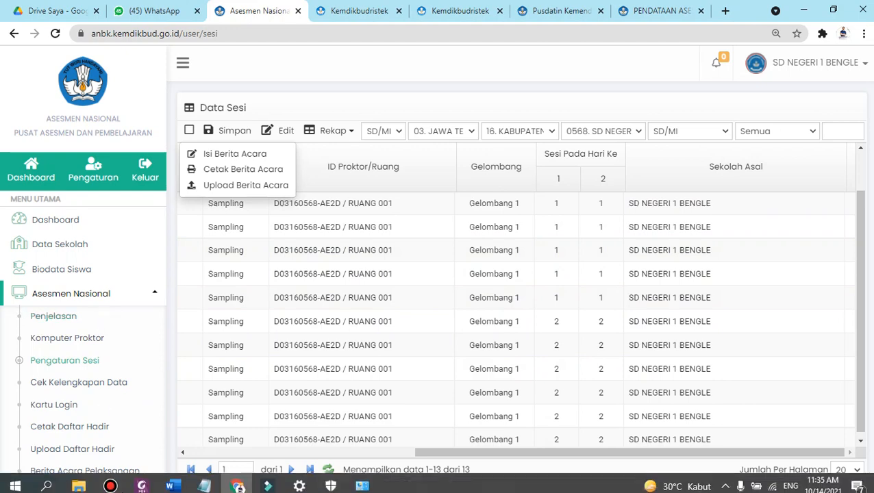
pyautogui.click(110, 480)
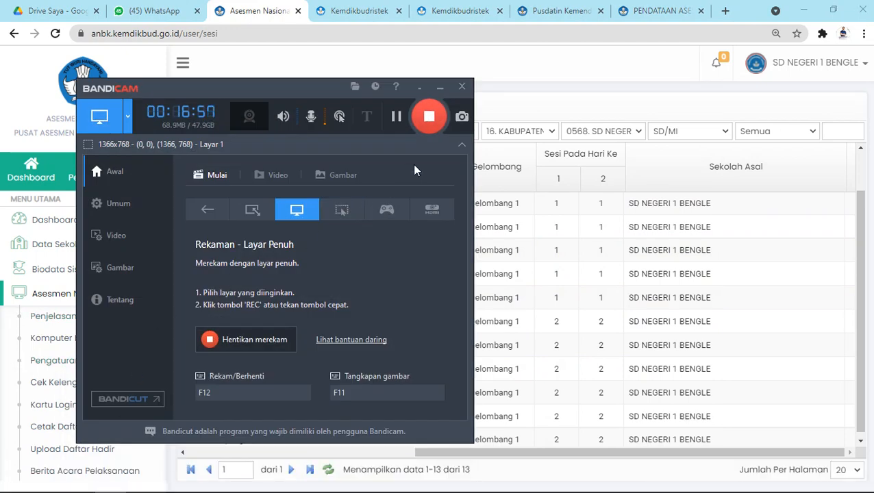